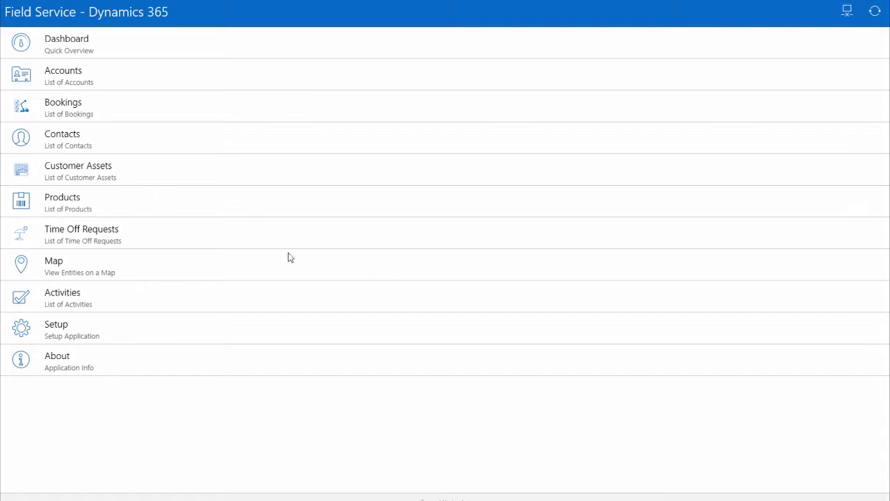
Step: Review the application setup options and the Dynamics 365 account's sync login details, leaving them unsaved
left_click(62, 330)
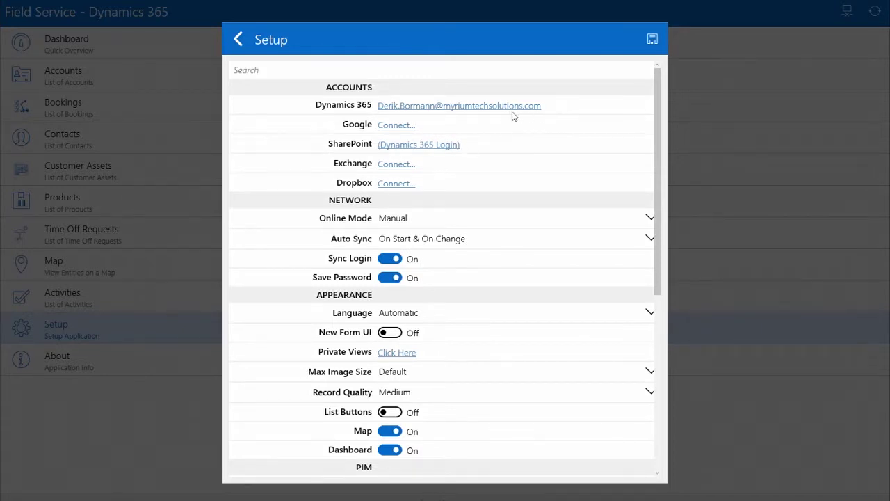
left_click(423, 112)
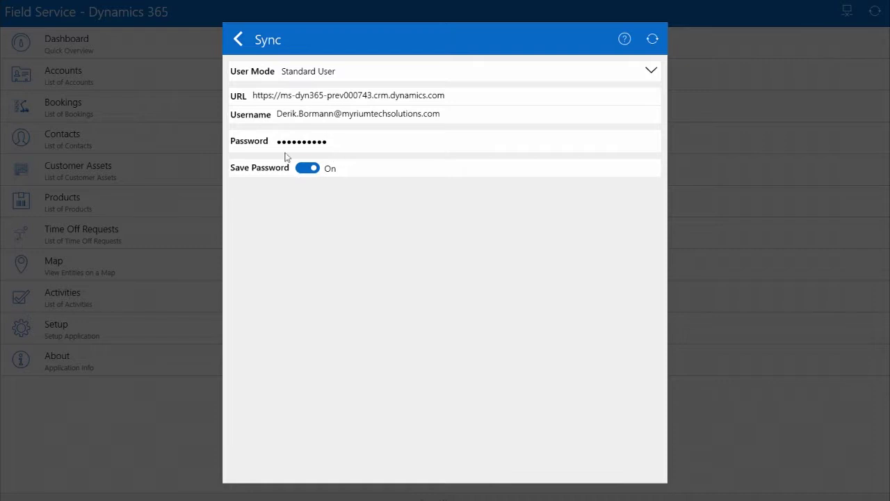
left_click(243, 41)
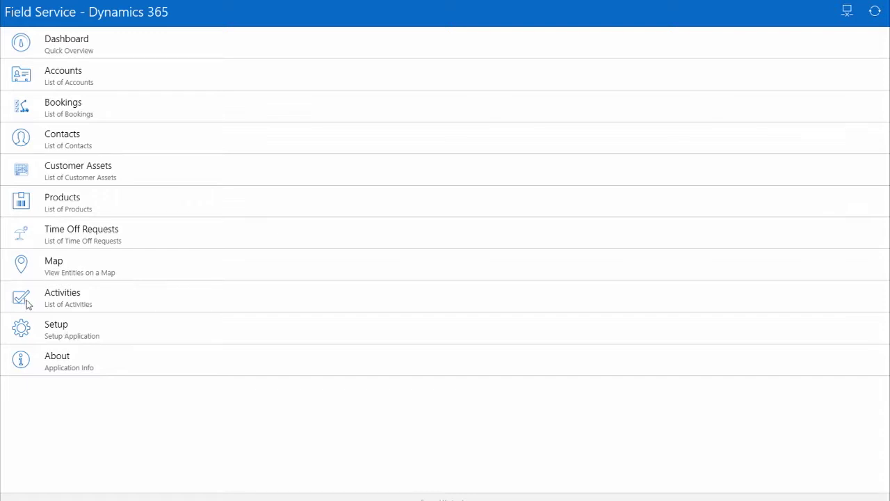
left_click(57, 331)
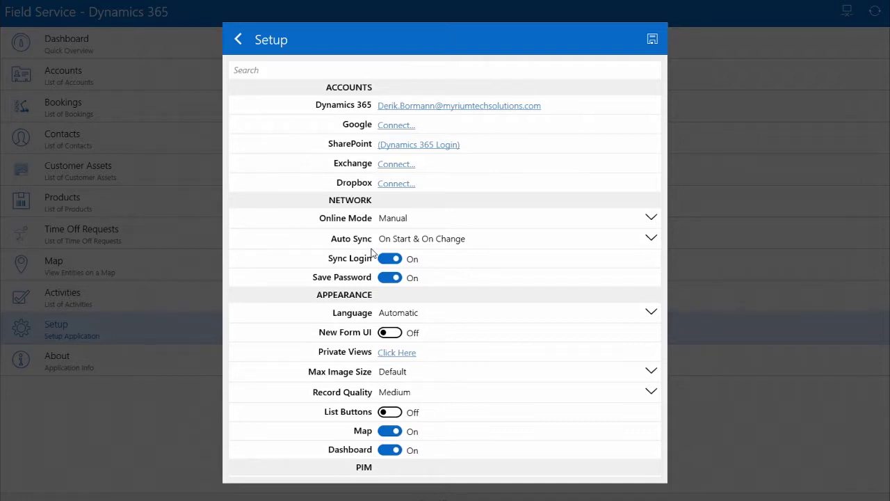
left_click(237, 40)
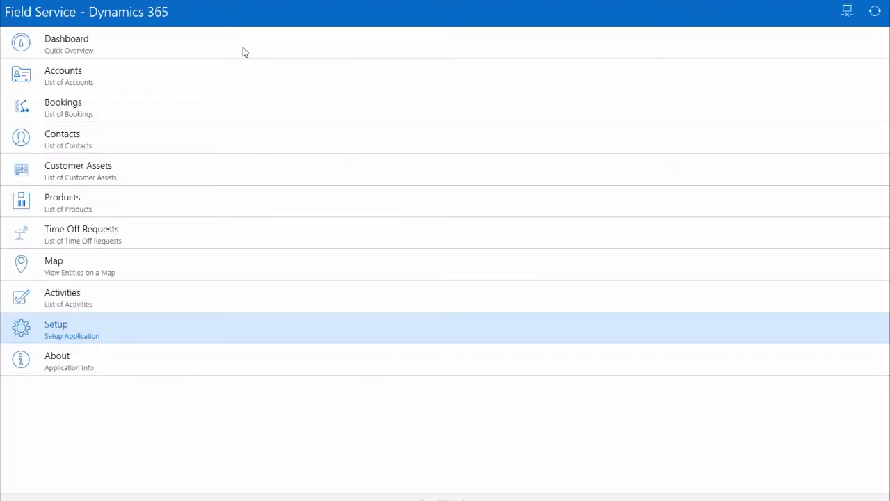
Step: Switch the app to online mode and run a sync as Standard User with the saved login
left_click(846, 16)
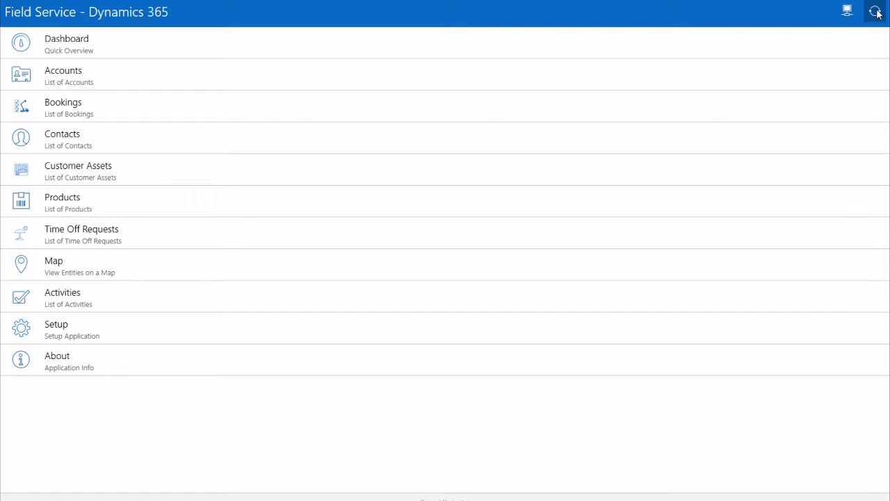
left_click(877, 13)
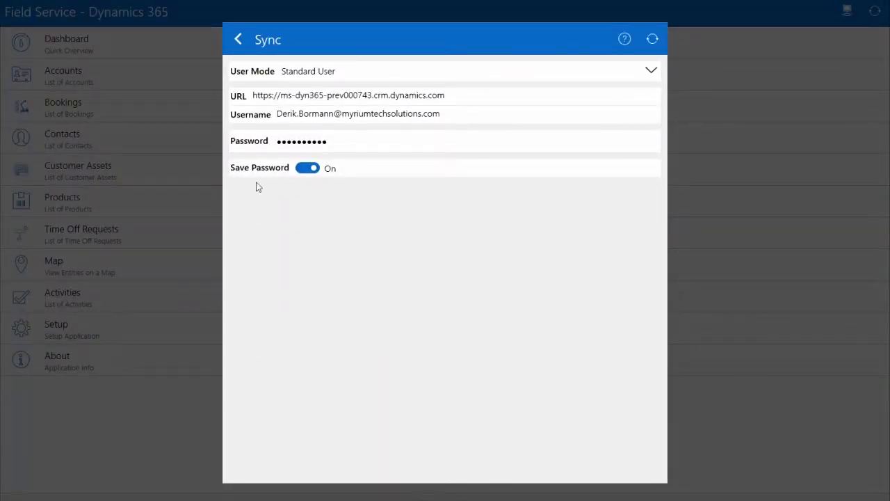
left_click(653, 39)
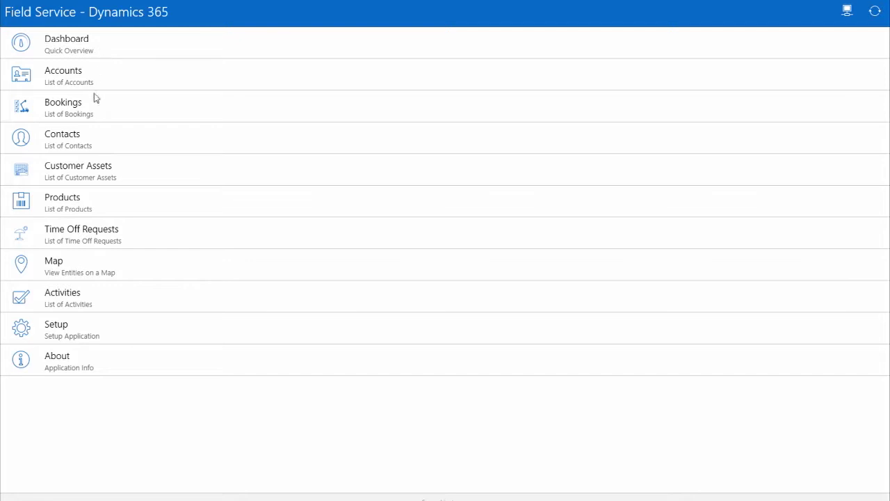
Step: Search the accounts list for "Bra" and open the Brakes and Gears account
left_click(74, 73)
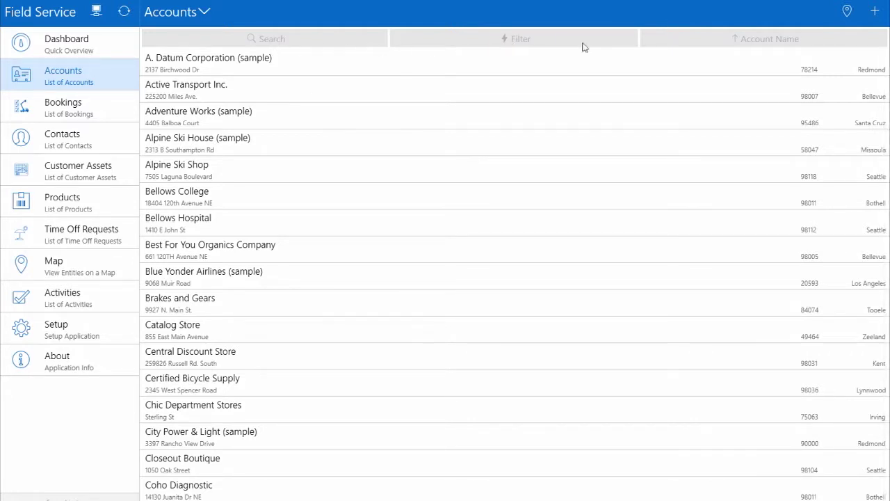
left_click(268, 40)
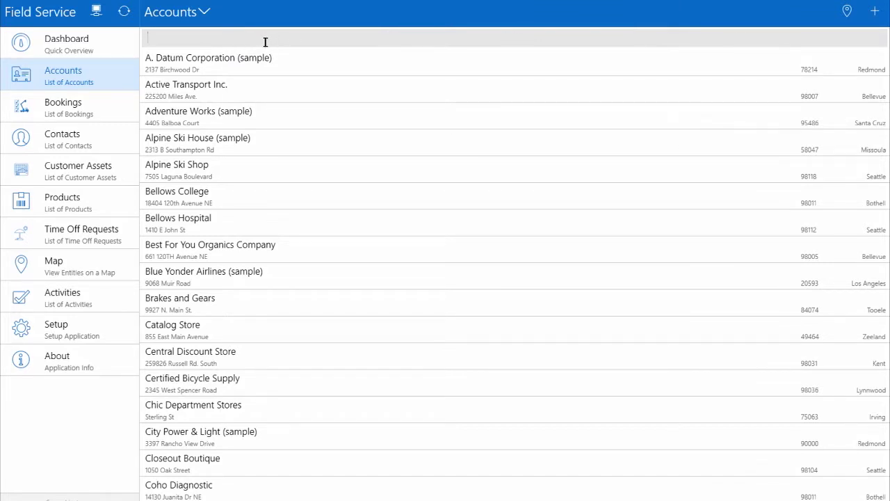
type("Bra")
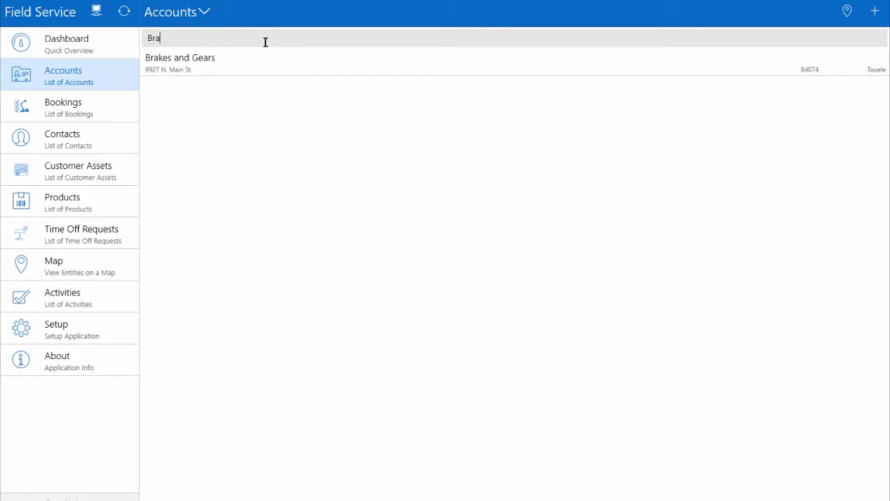
left_click(207, 63)
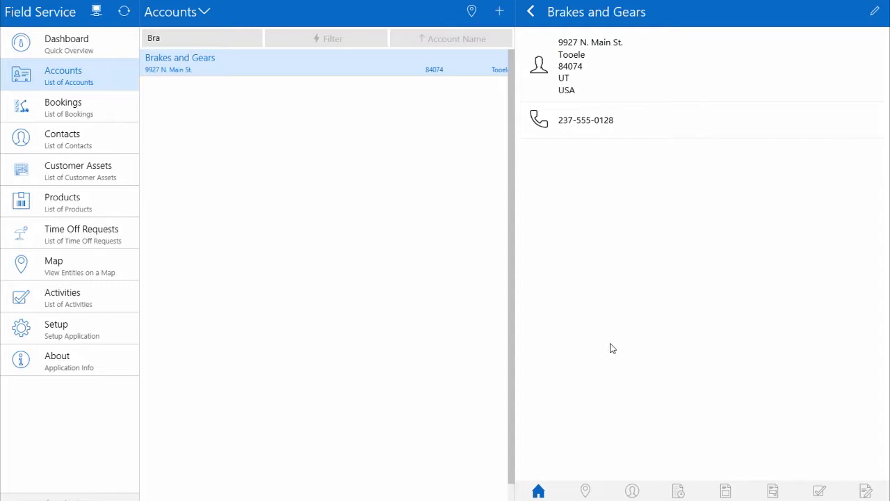
Step: Show the Brakes and Gears account on the map and open its location in Windows Maps, allowing location access and dismissing the terms notice
left_click(586, 491)
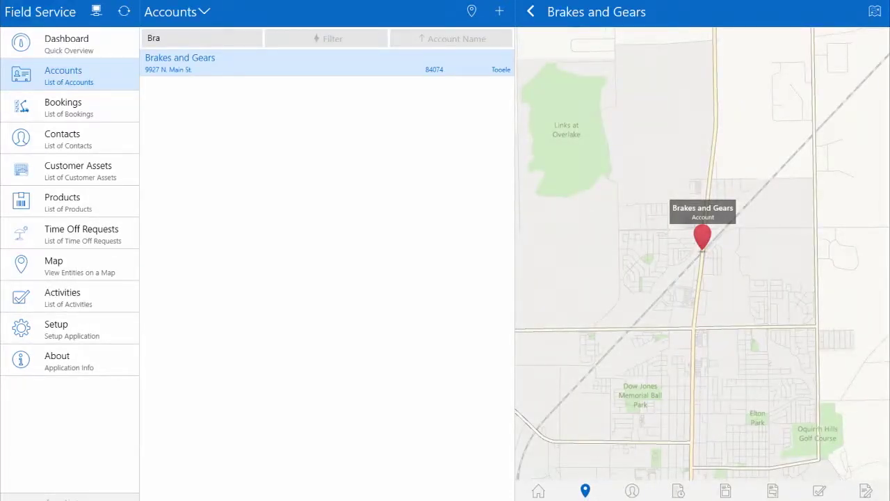
left_click(874, 19)
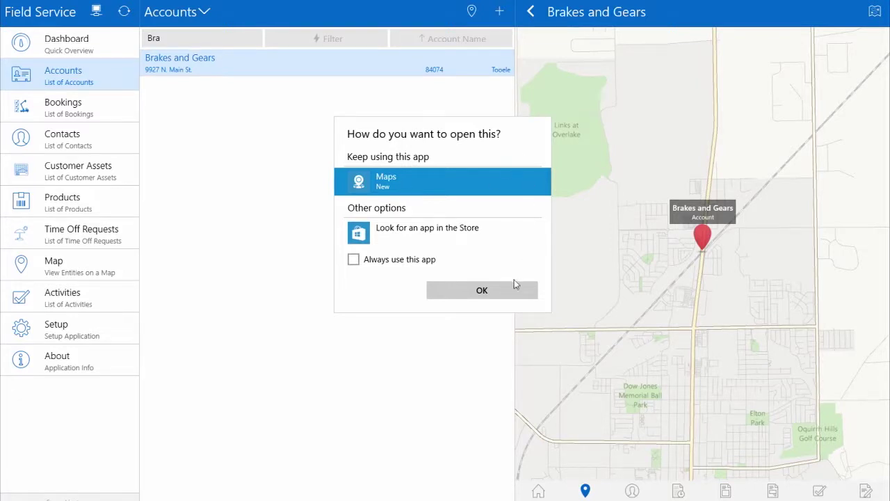
left_click(500, 295)
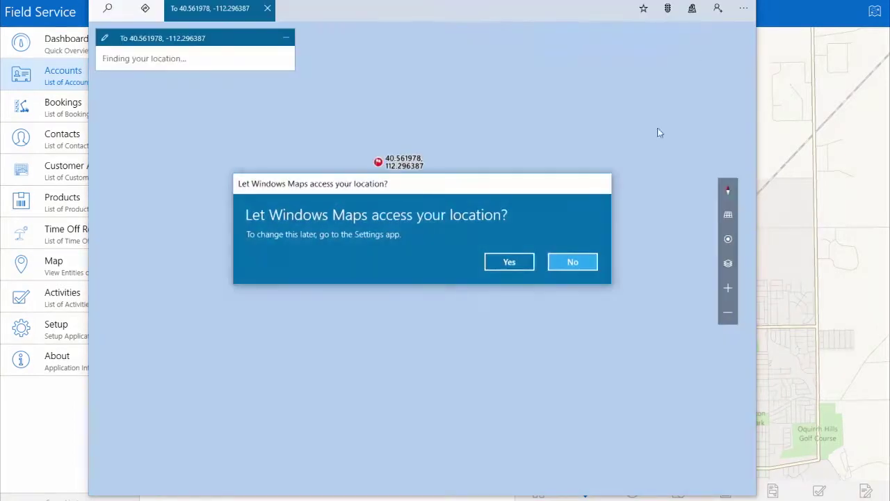
left_click(526, 265)
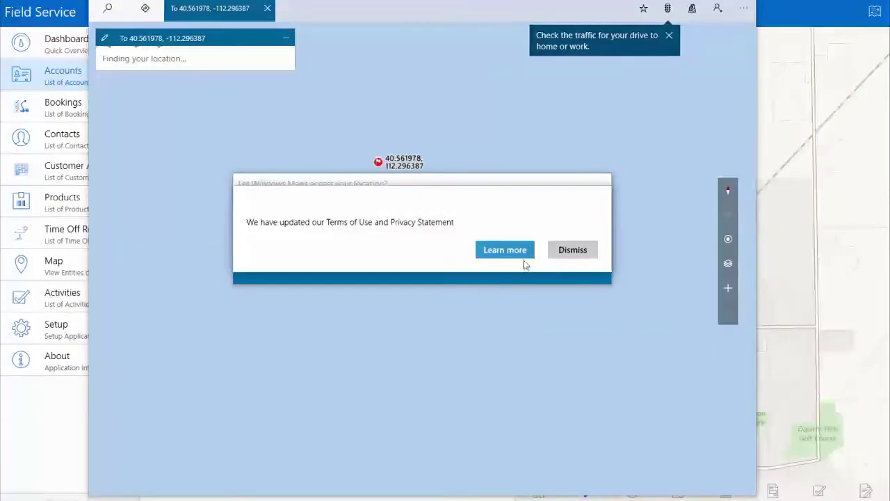
left_click(573, 250)
left_click(515, 261)
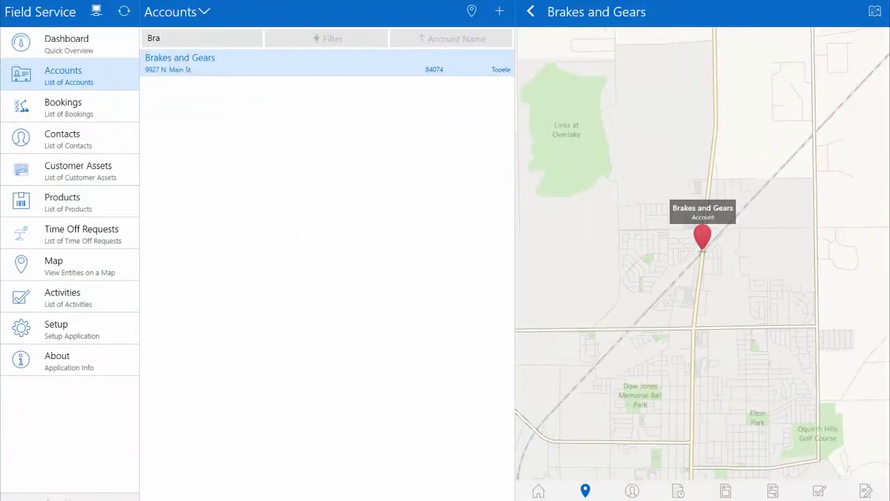
Step: Look through the account's related contacts and activities, and return to its address and phone summary
left_click(632, 491)
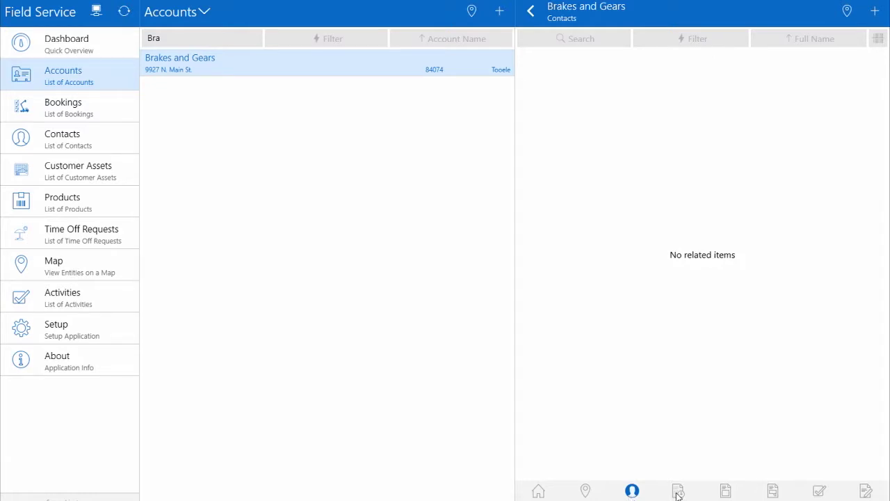
left_click(821, 492)
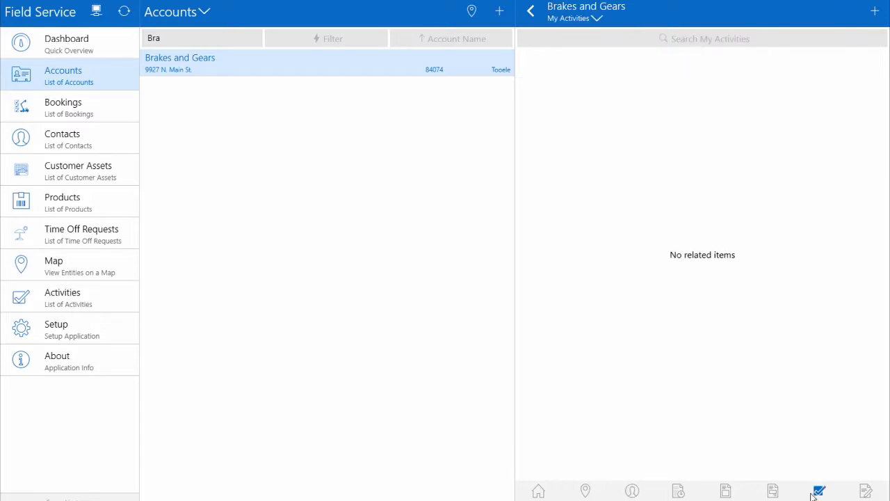
left_click(539, 492)
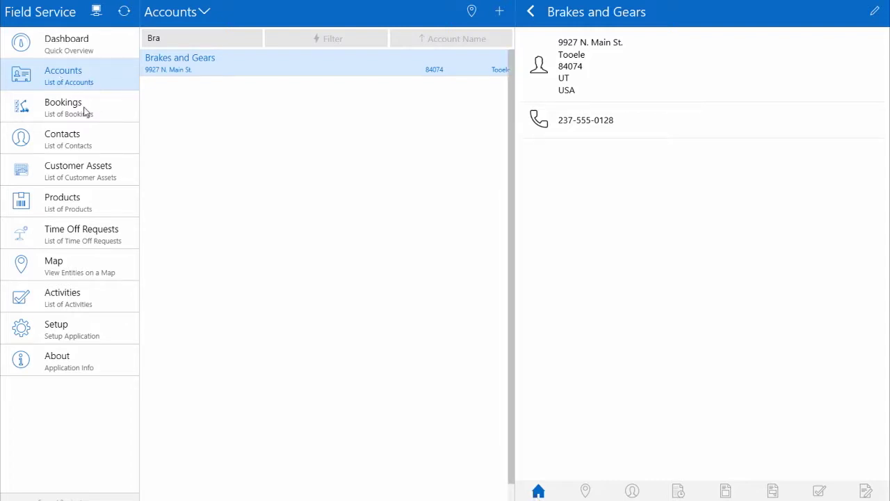
Step: Close the Brakes and Gears record and clear the search text to list all accounts
left_click(531, 13)
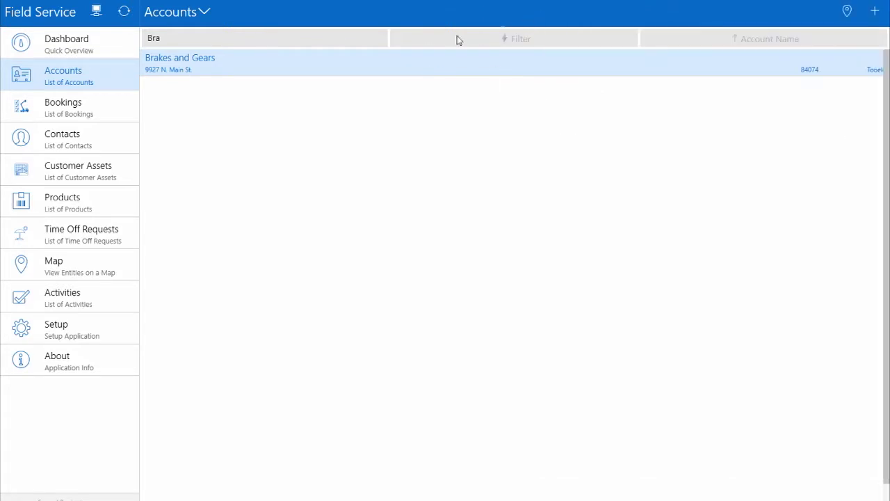
left_click(222, 39)
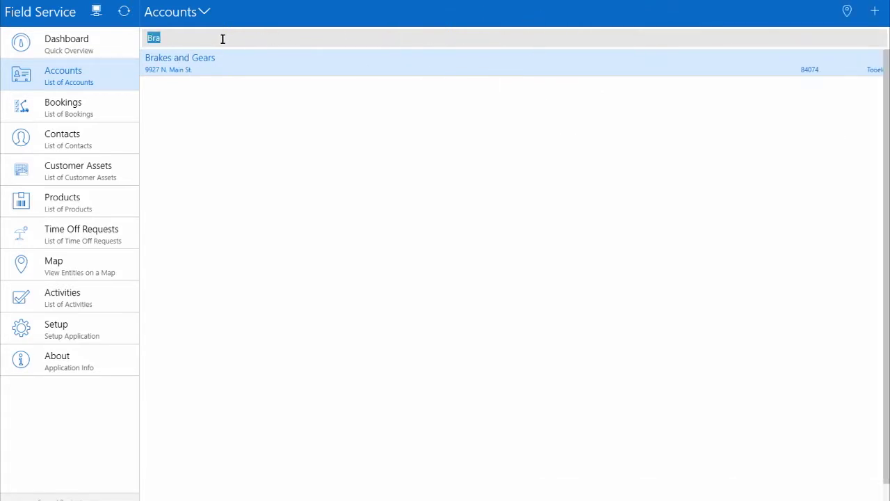
key("BackSpace")
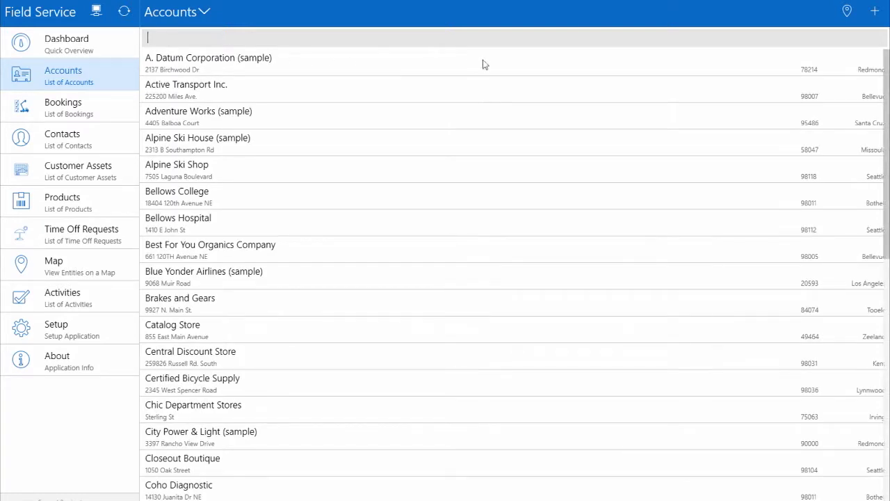
left_click(115, 78)
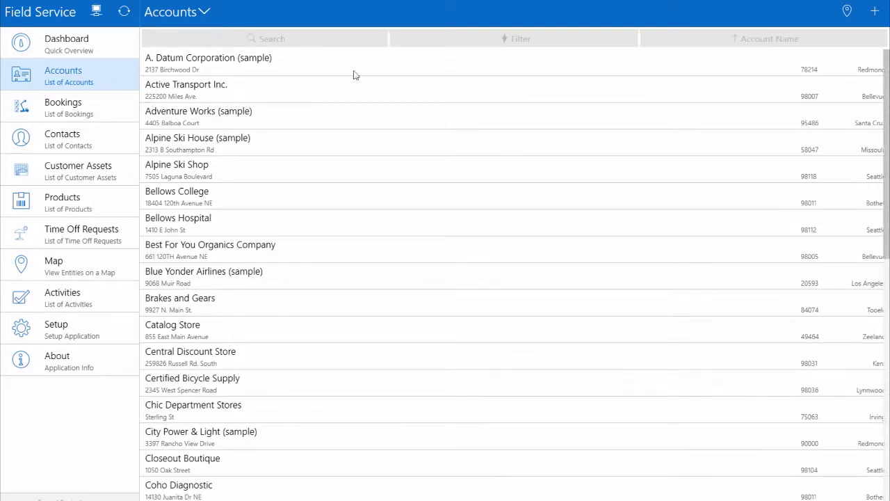
Step: Filter the accounts list by State equals WA, and clear the filter after viewing the matching accounts
left_click(546, 38)
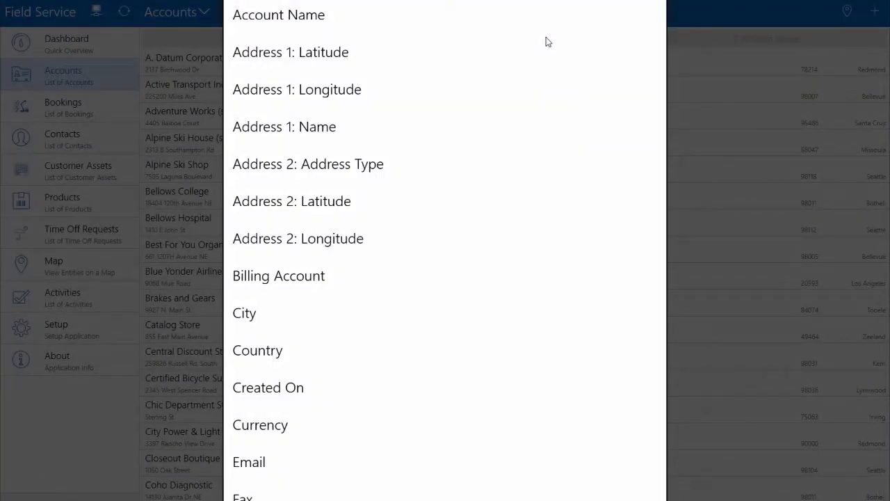
scroll(505, 318, "down", 10)
scroll(508, 318, "up", 10)
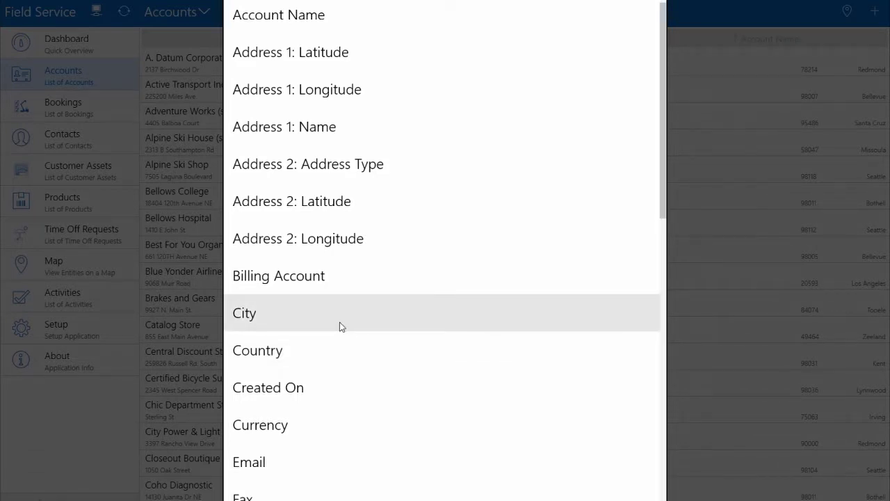
scroll(341, 327, "down", 6)
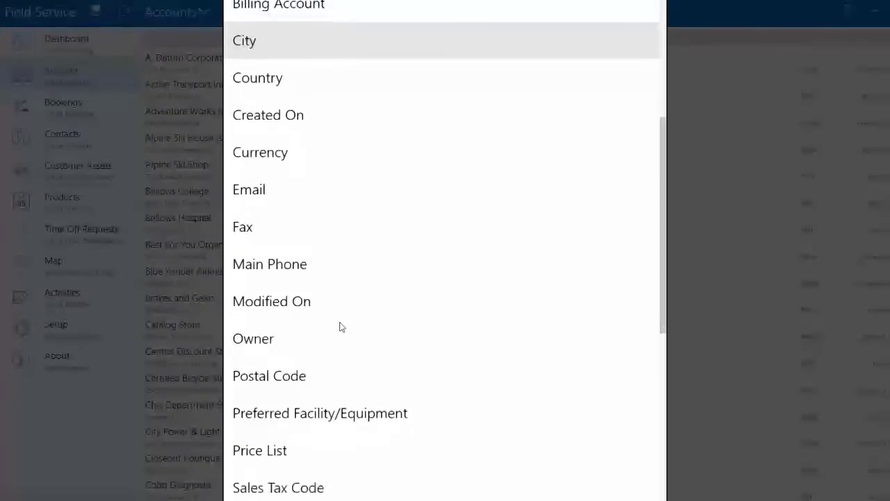
left_click(318, 429)
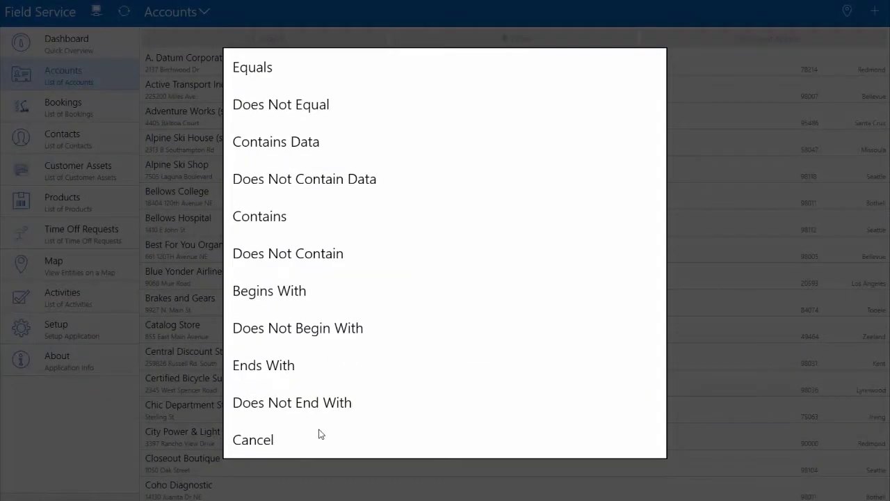
left_click(258, 74)
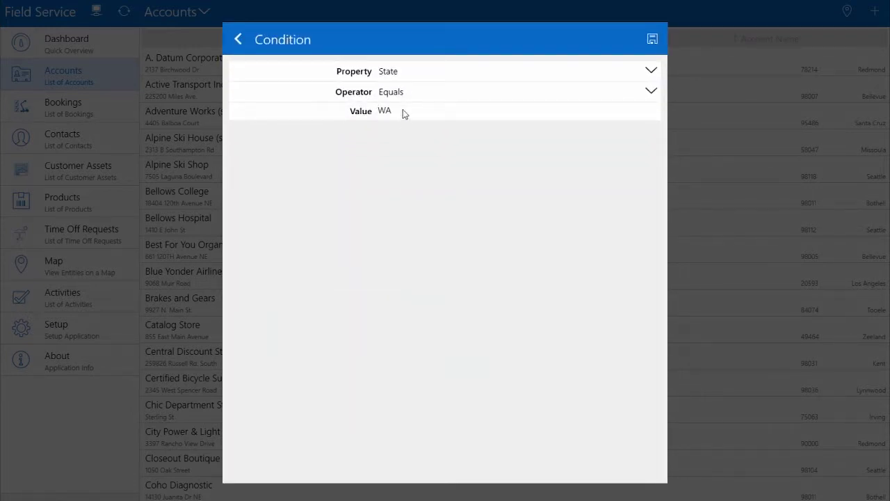
left_click(653, 39)
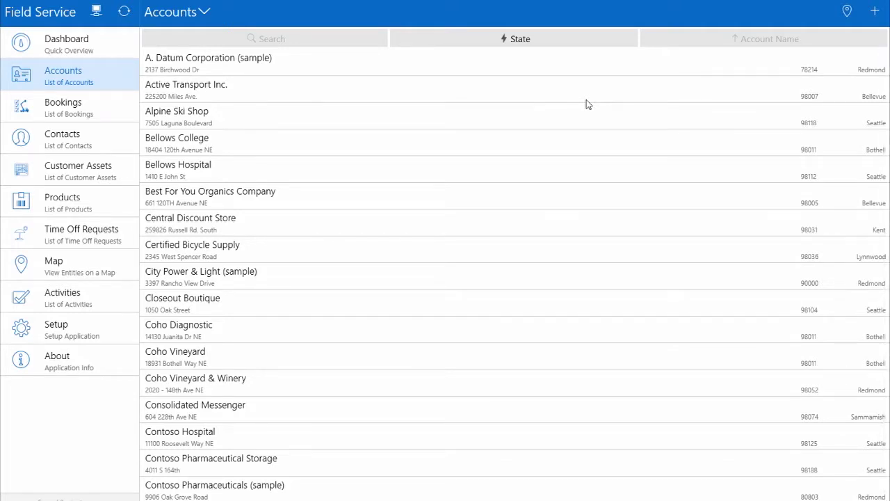
left_click(547, 40)
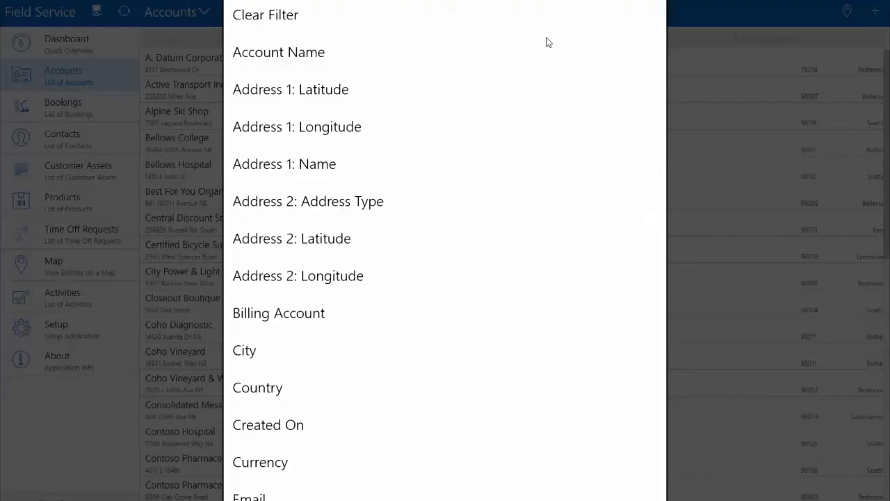
left_click(264, 26)
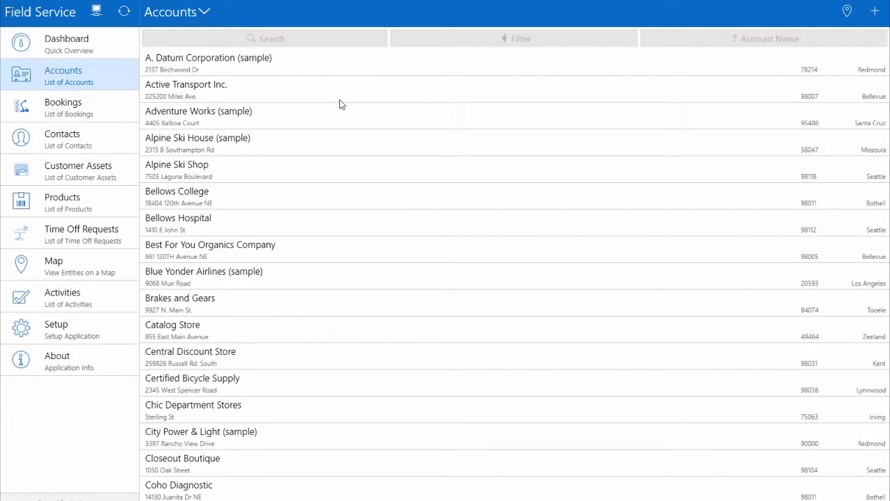
Step: Filter today's bookings agenda by Resource equals the technician assigned to the Adventure Works (sample) booking
left_click(94, 114)
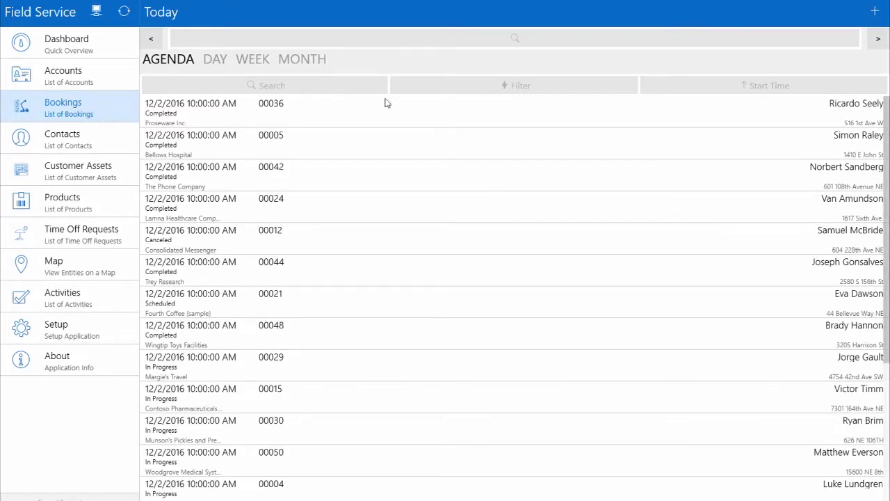
left_click(490, 92)
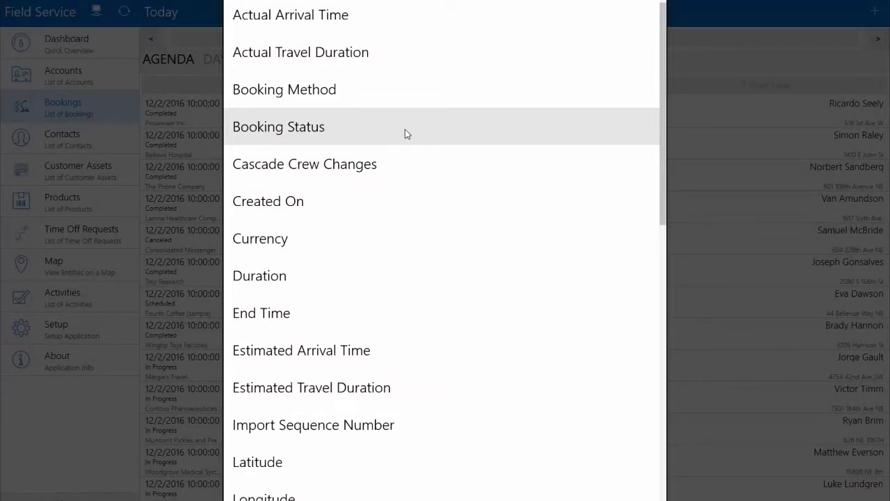
scroll(405, 128, "down", 10)
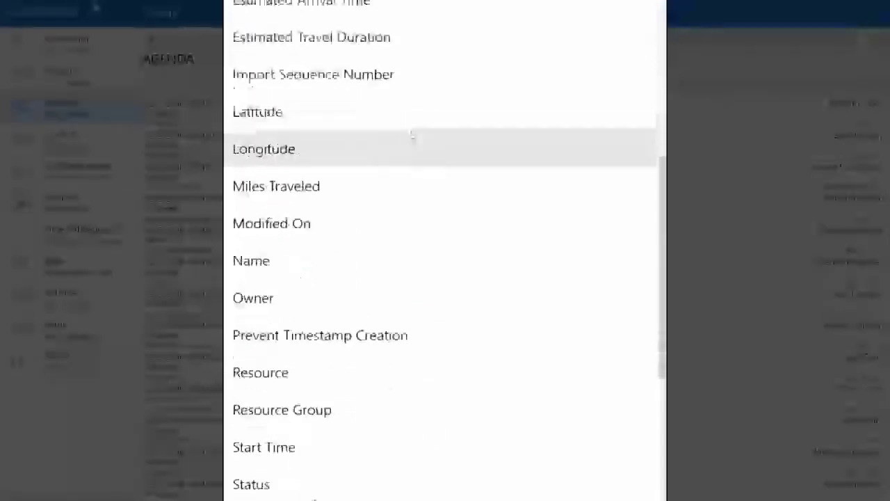
left_click(367, 256)
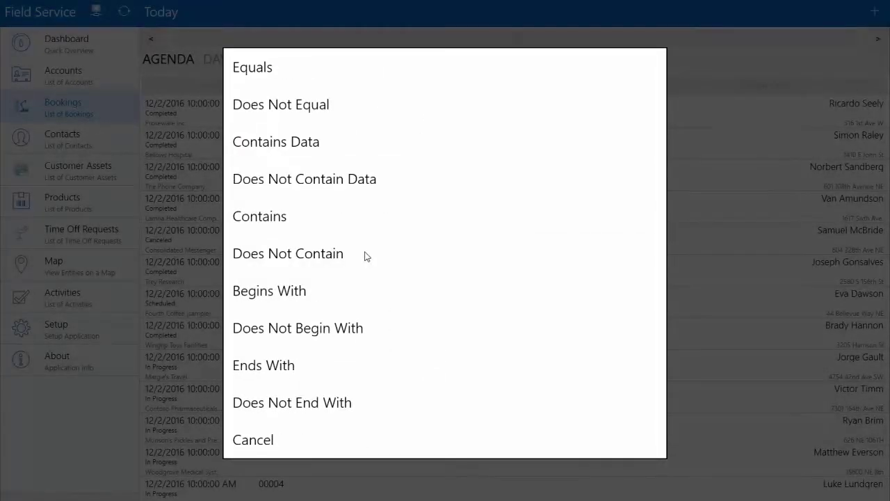
left_click(241, 66)
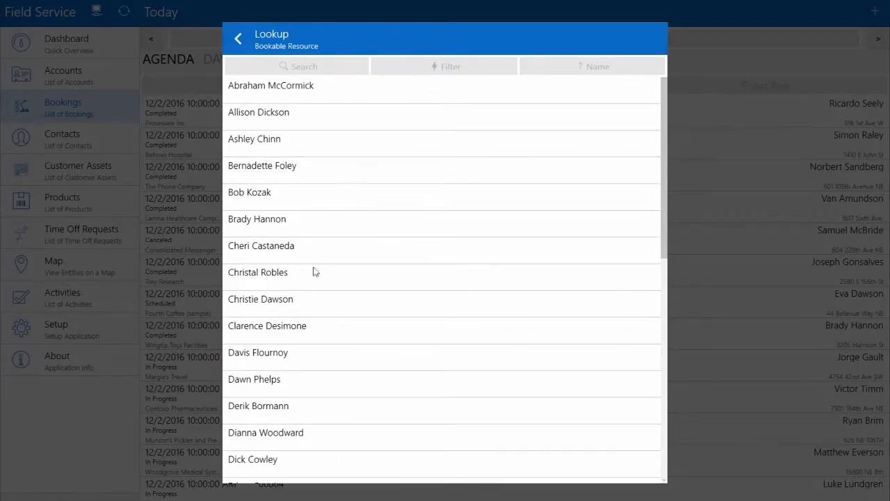
left_click(304, 411)
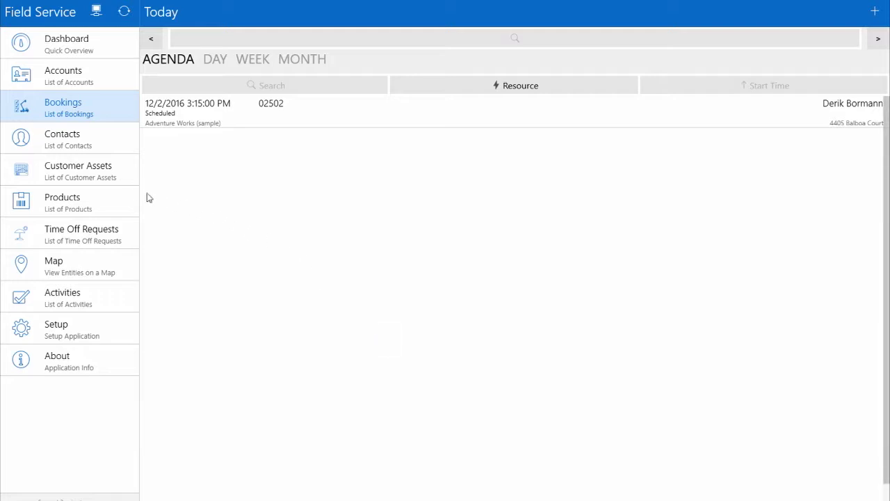
Step: View the customer assets list, open the Guard Rail asset, and look at its related page before returning to its summary
left_click(106, 176)
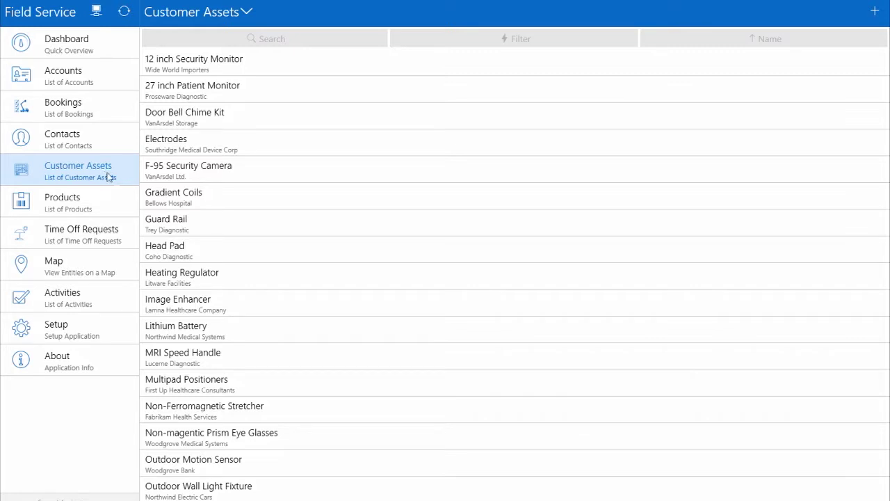
left_click(196, 229)
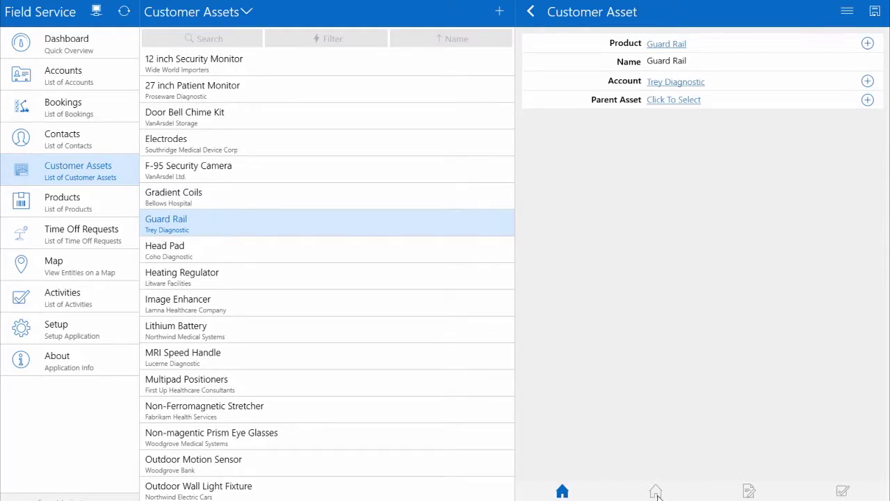
left_click(656, 492)
left_click(567, 492)
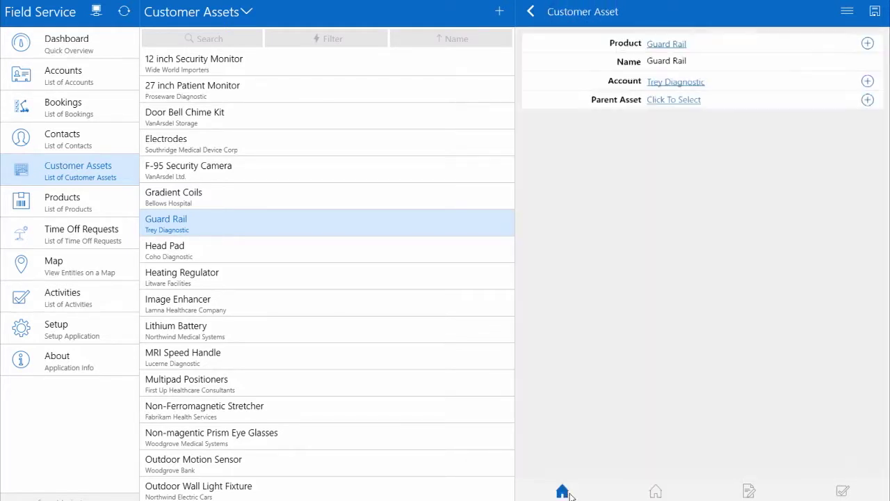
Step: Create a new time off request and set its start time to 12/5/2016 at 8:00 AM
left_click(119, 239)
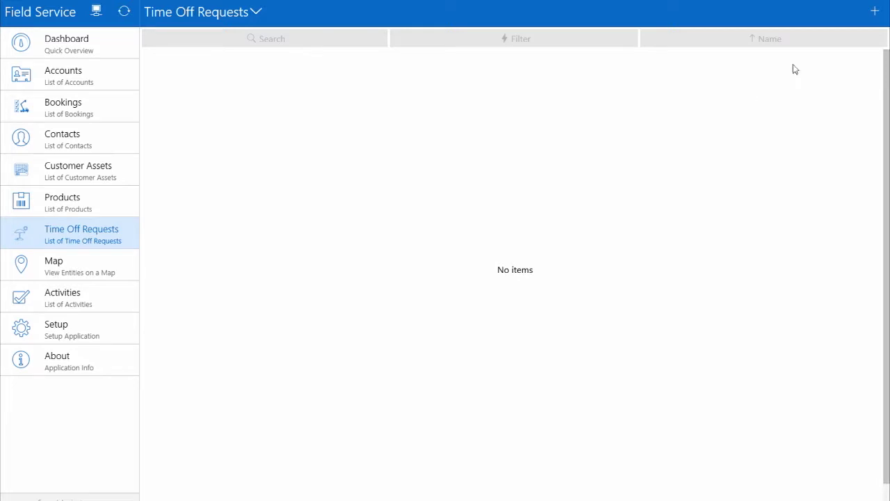
left_click(875, 12)
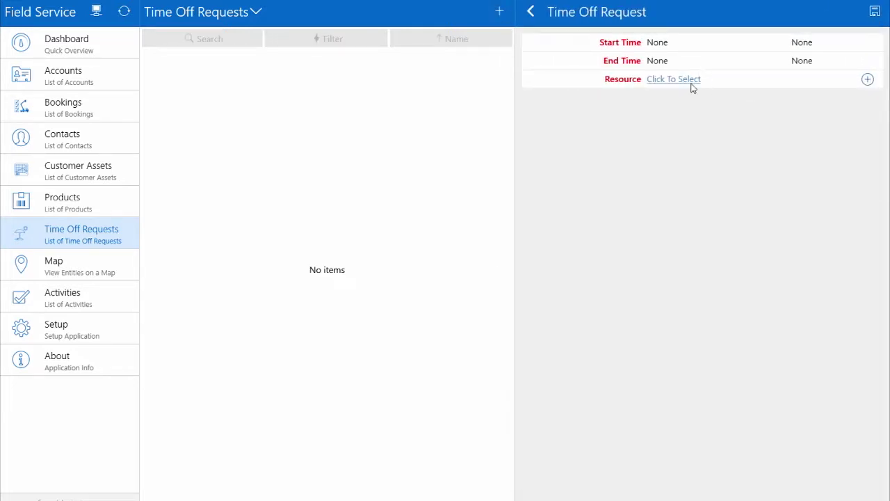
left_click(668, 44)
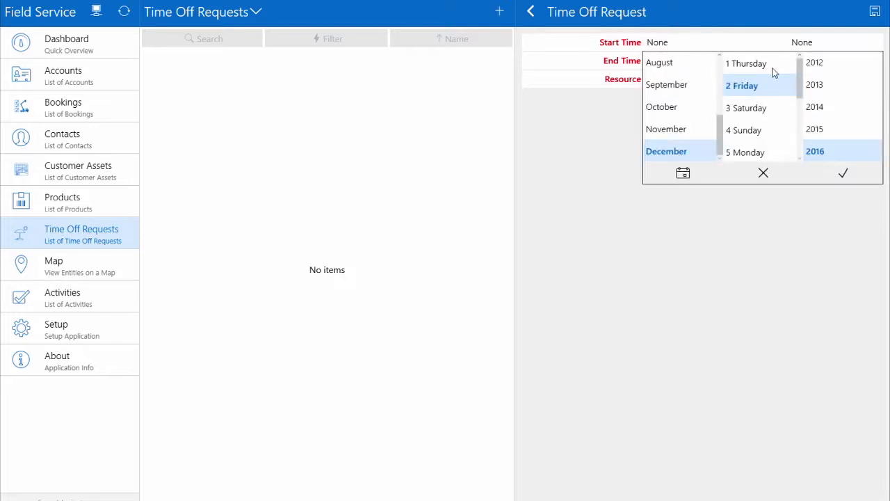
left_click(769, 154)
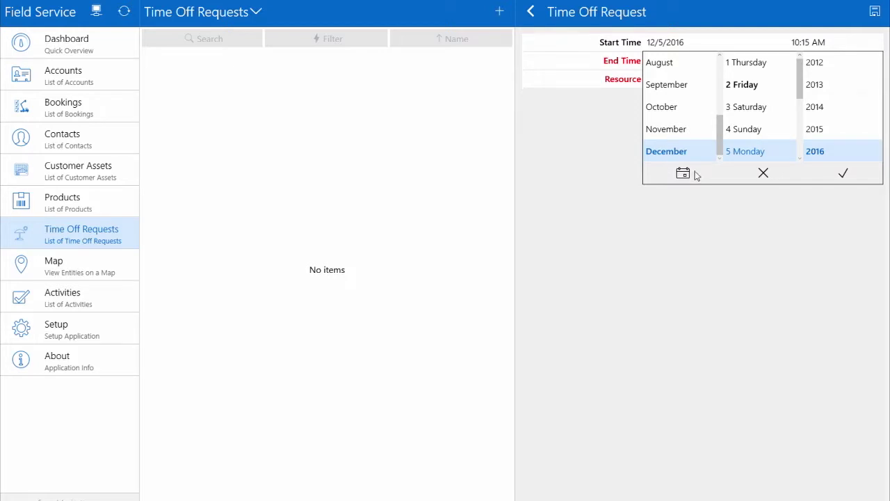
left_click(843, 174)
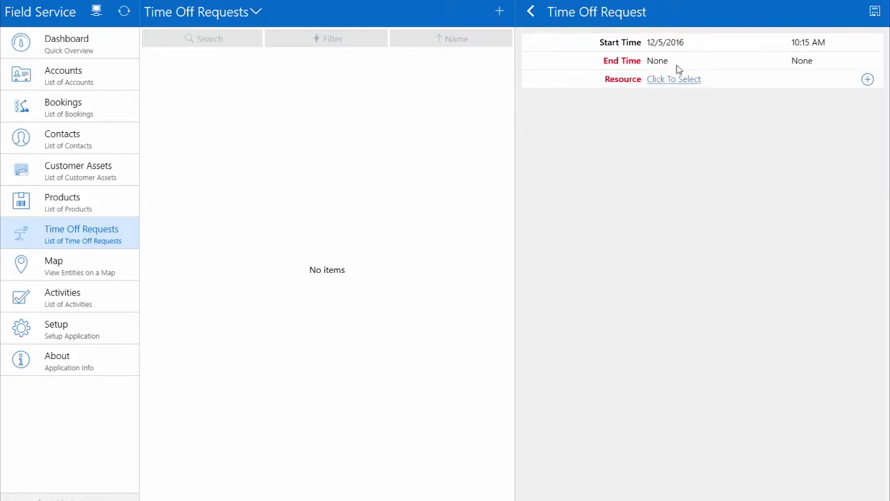
left_click(839, 42)
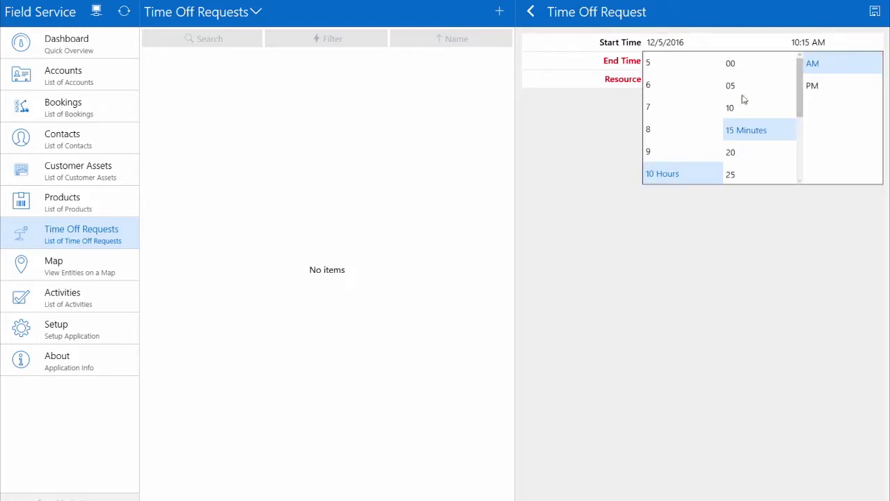
left_click(670, 132)
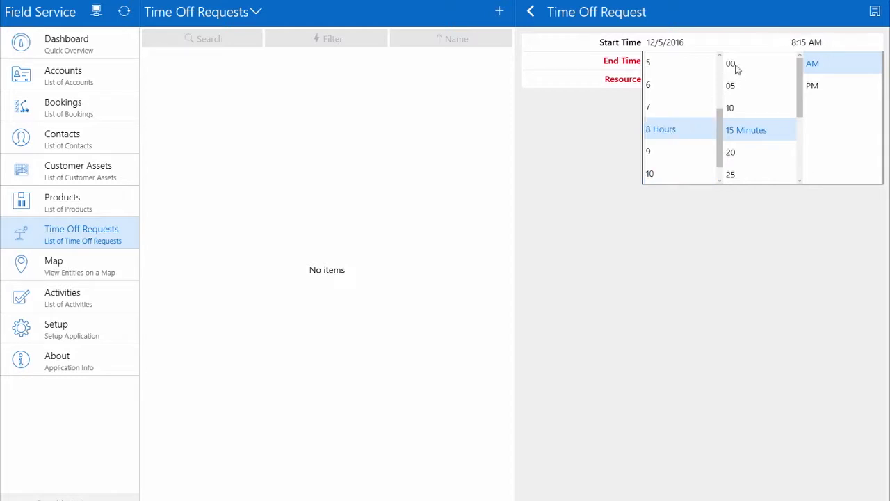
left_click(736, 64)
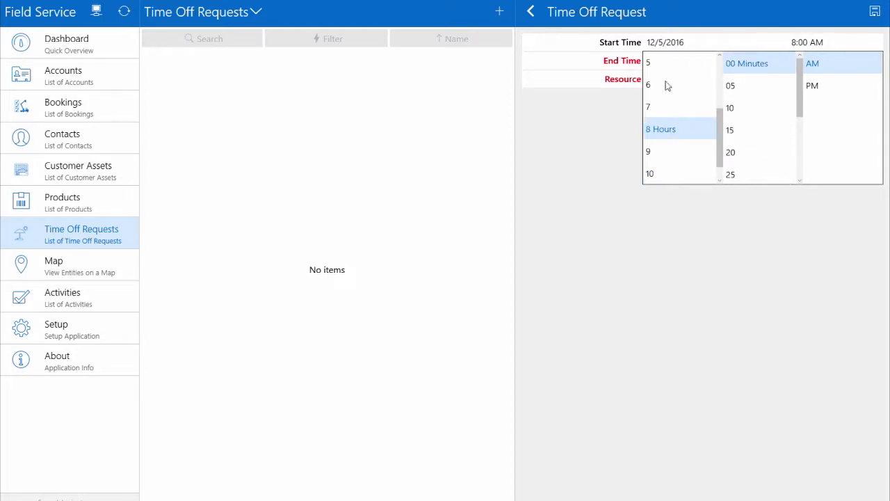
left_click(618, 61)
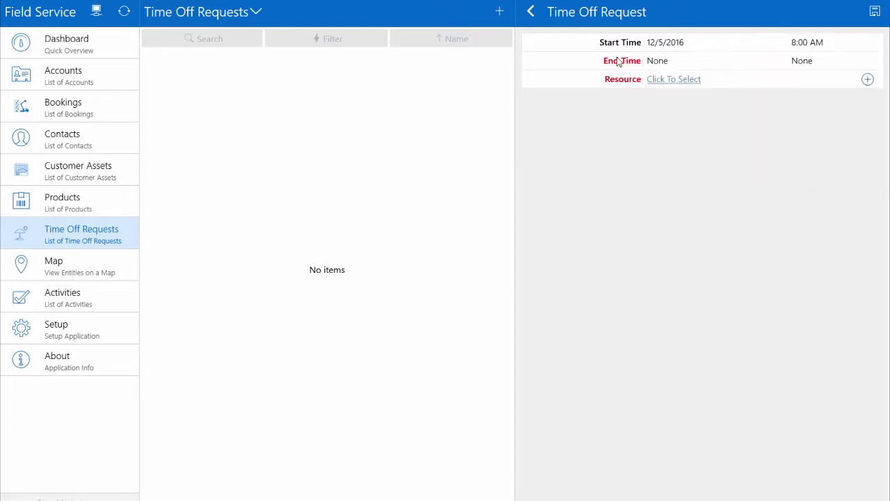
Step: Set the time off request's end time to 12/5/2016 at 5:00 PM
left_click(691, 62)
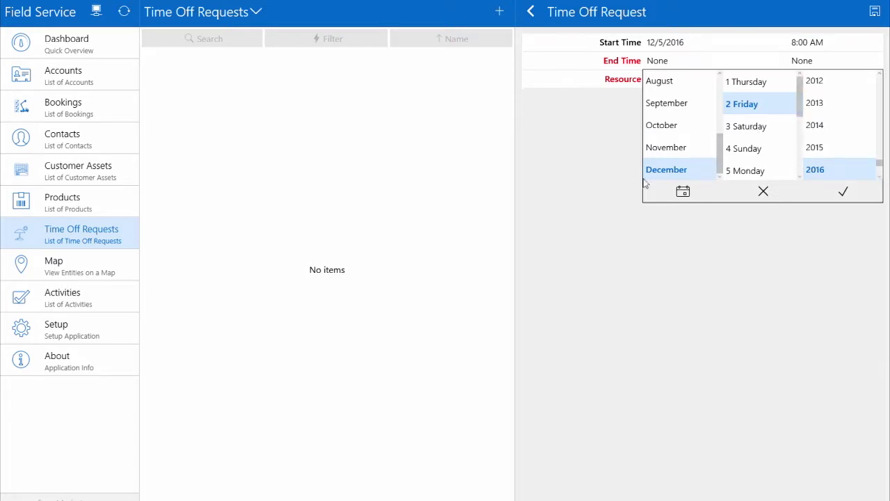
left_click(756, 173)
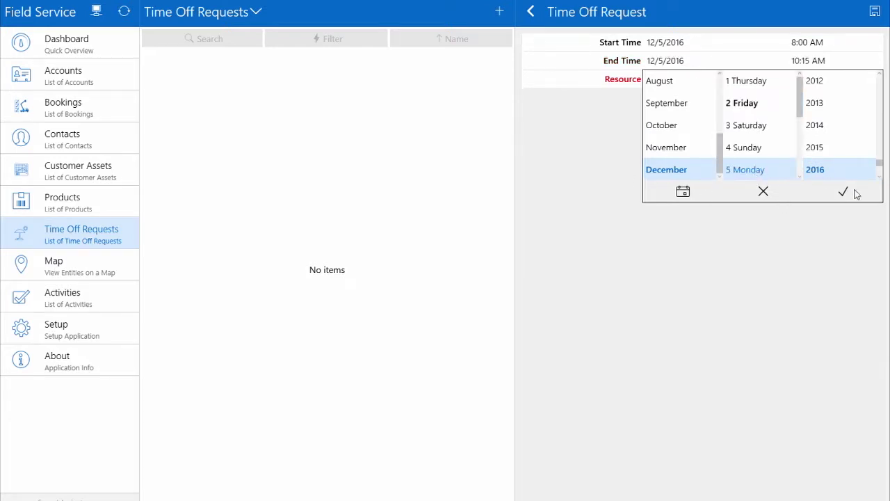
left_click(843, 193)
left_click(837, 64)
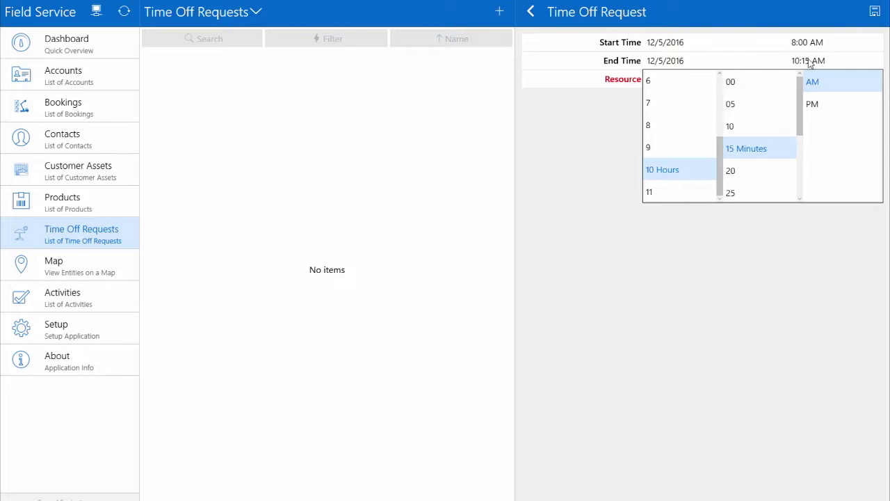
left_click(756, 129)
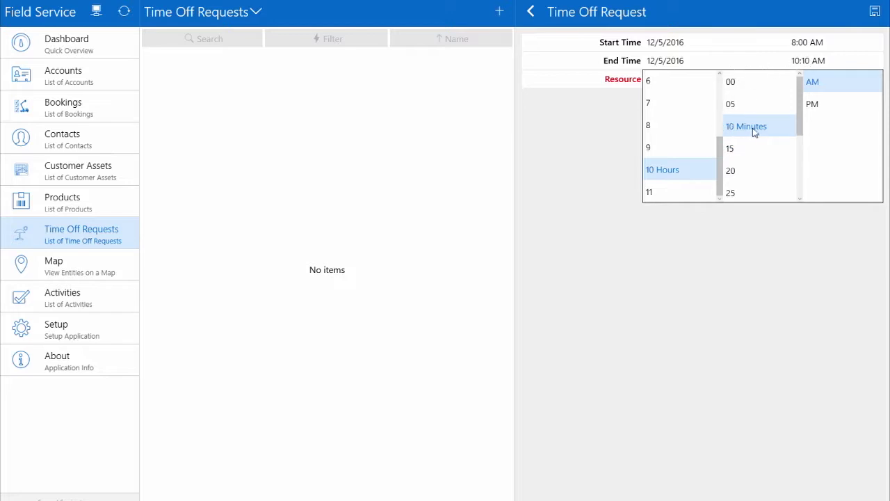
scroll(672, 118, "up", 3)
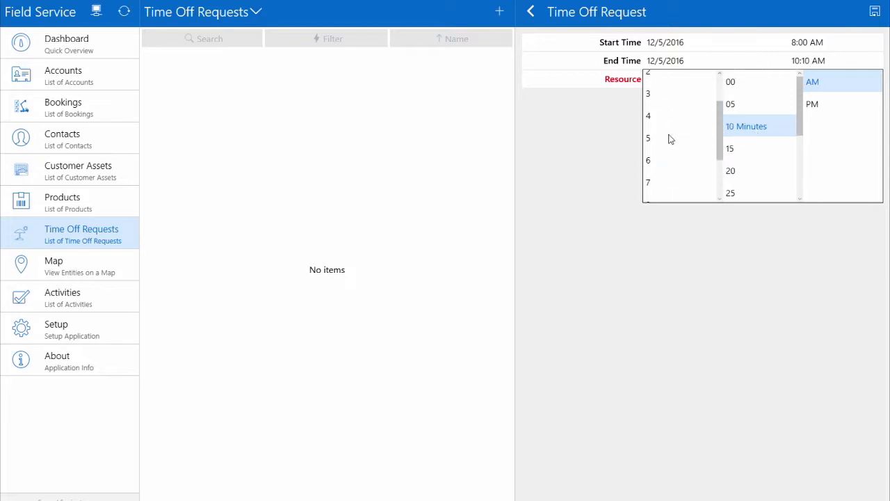
left_click(671, 139)
left_click(768, 85)
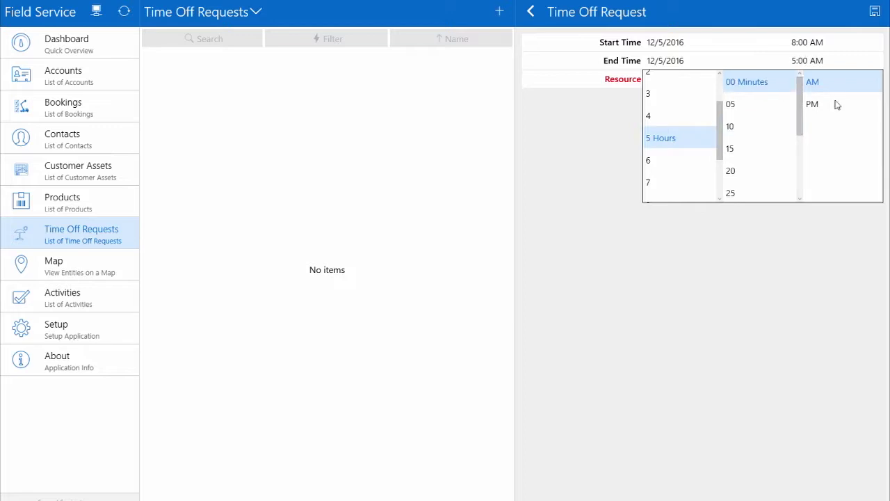
left_click(833, 105)
left_click(780, 267)
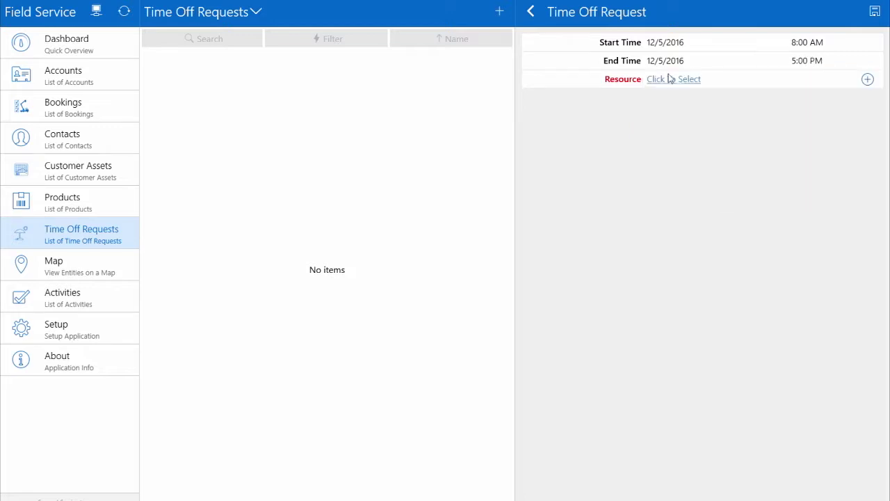
Step: Look up the technician used in the bookings filter and assign them as the time off request's resource
left_click(867, 80)
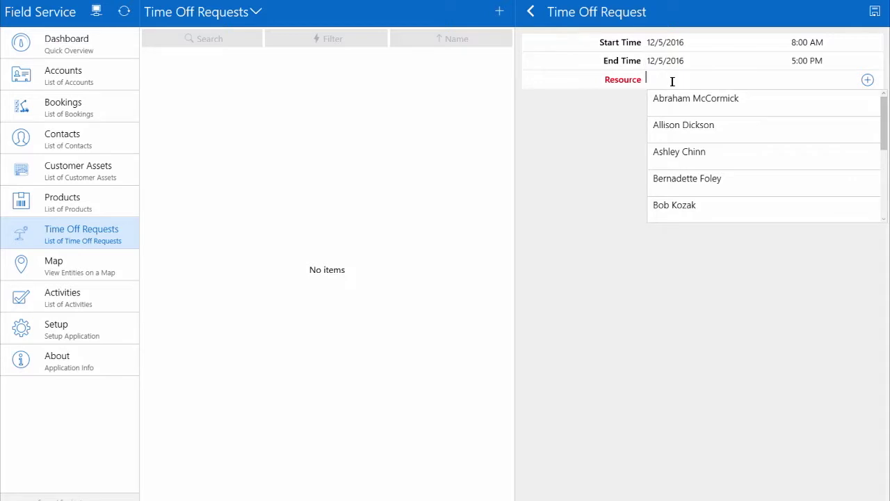
type("Derik")
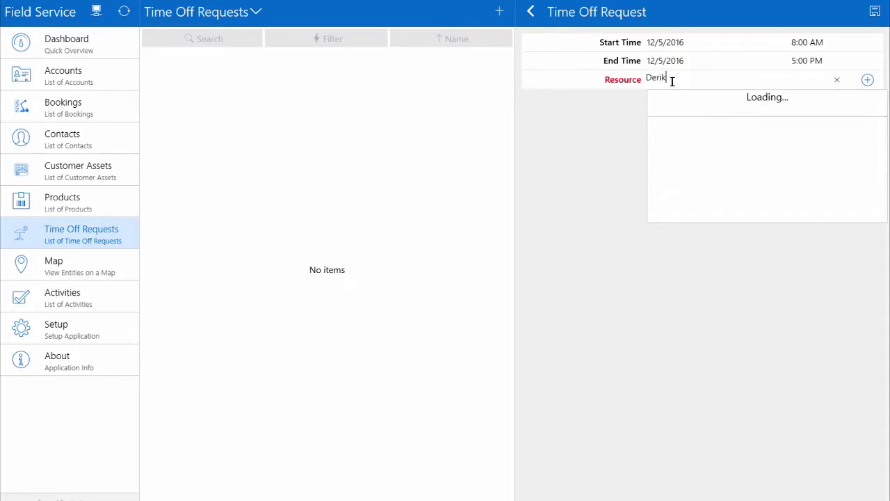
left_click(679, 104)
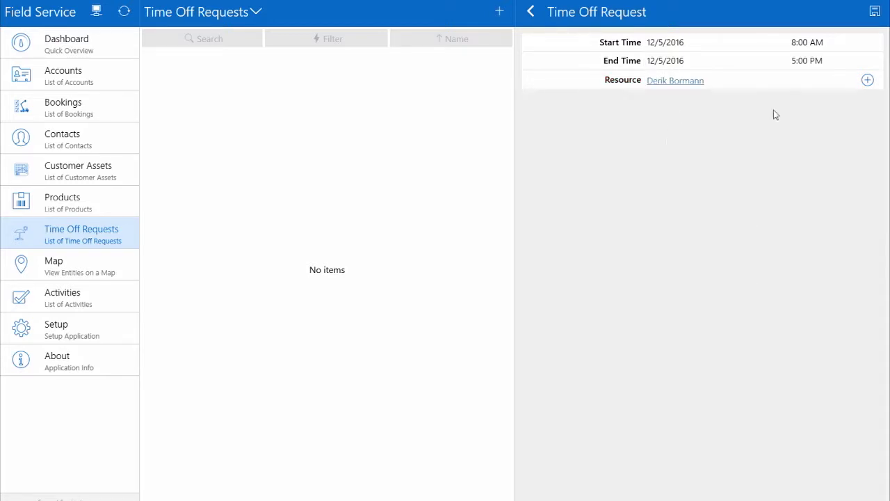
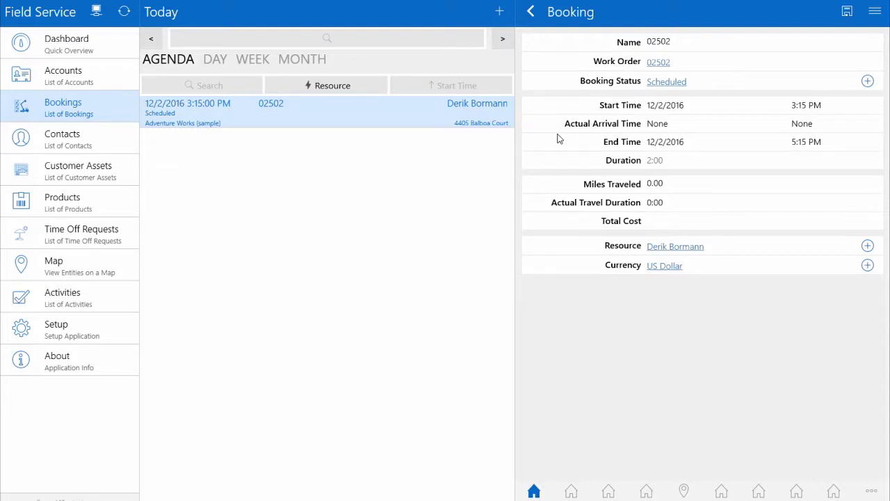
Step: Check the booking's Actual Arrival Time date choices without picking one, and examine its work order's incident, type, address and territory details
left_click(684, 125)
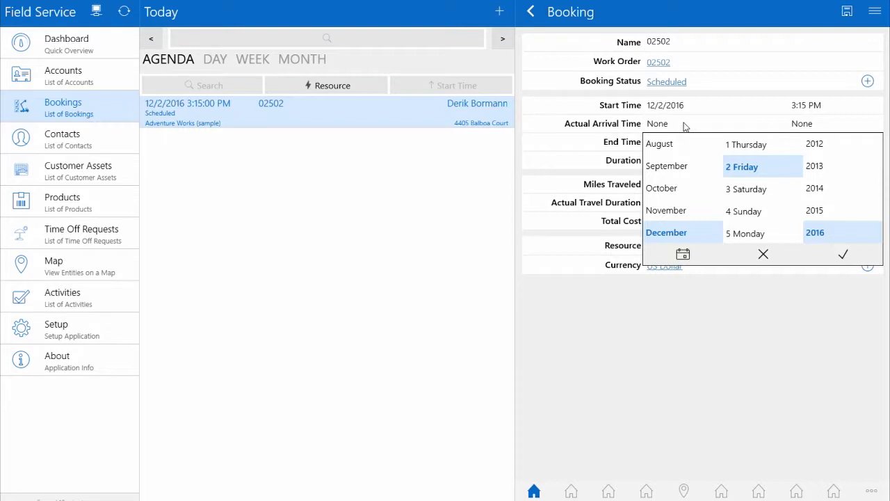
left_click(562, 130)
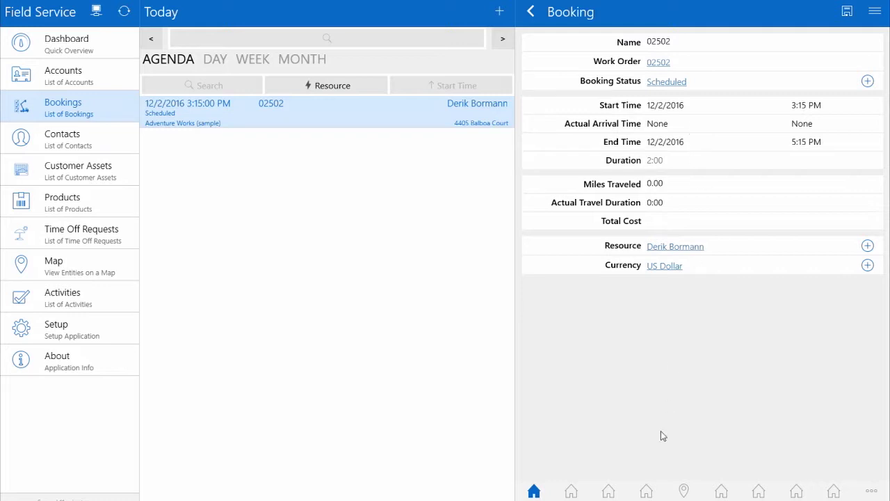
left_click(608, 492)
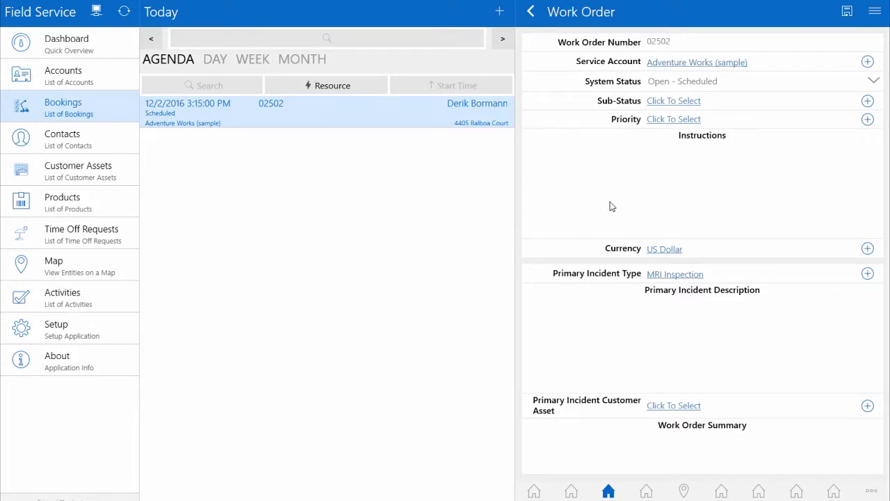
scroll(646, 298, "down", 2)
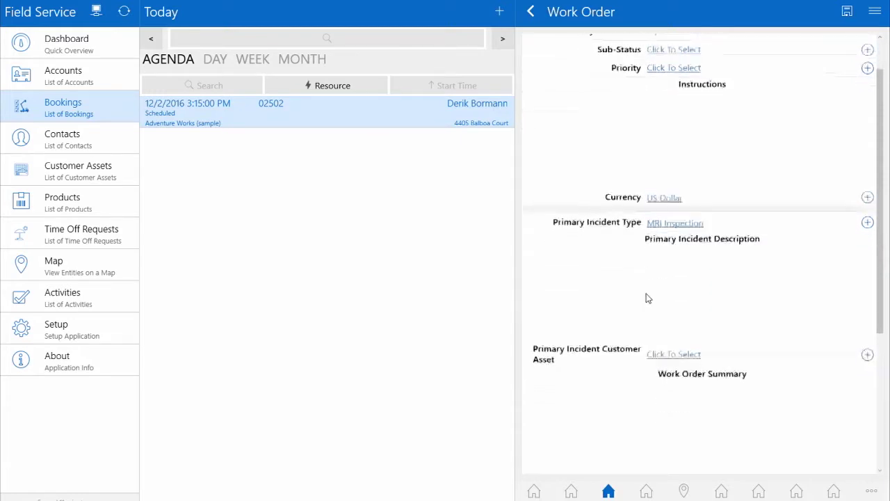
scroll(646, 297, "down", 1)
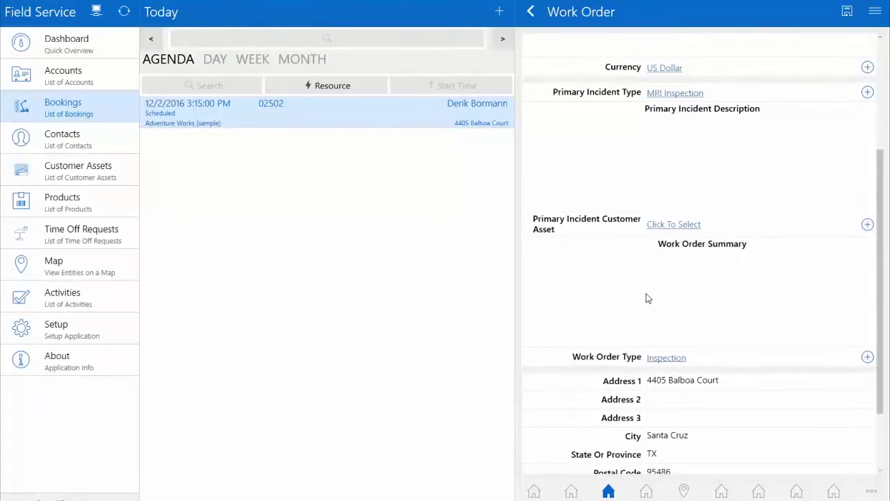
scroll(646, 298, "down", 1)
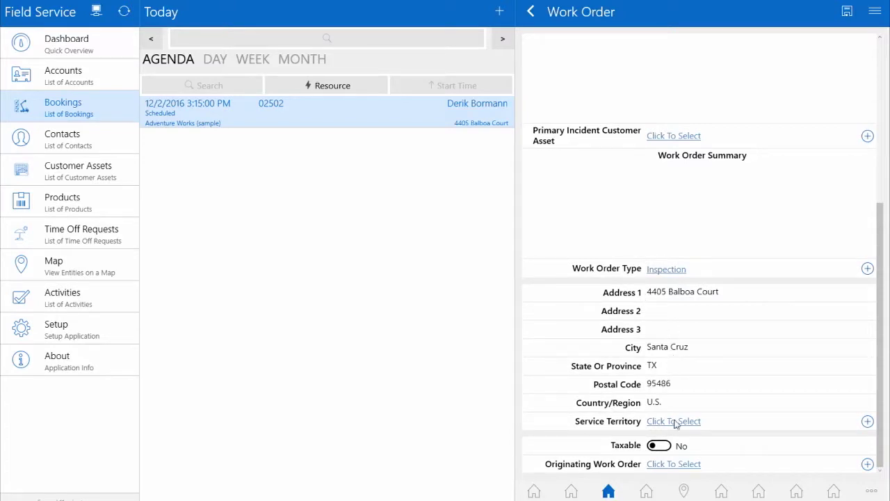
Step: Review the work order's general details, its billing account and pricing fields, and its incident list
scroll(624, 445, "up", 2)
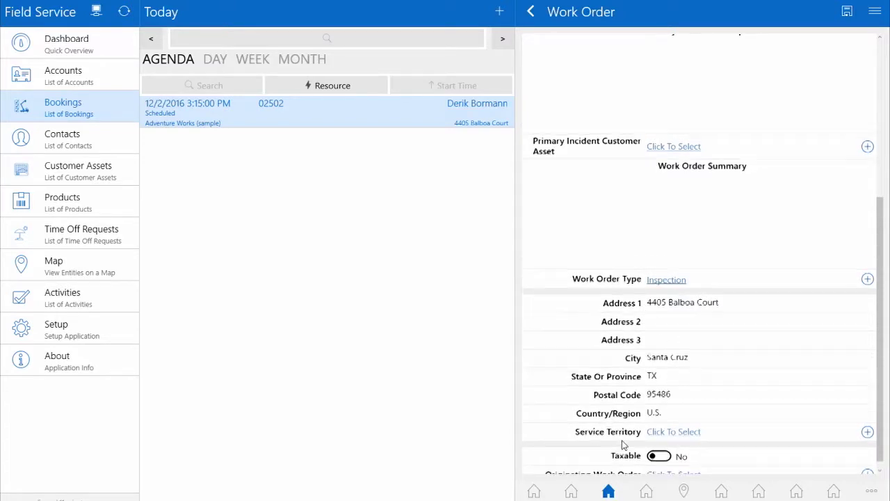
scroll(623, 445, "up", 2)
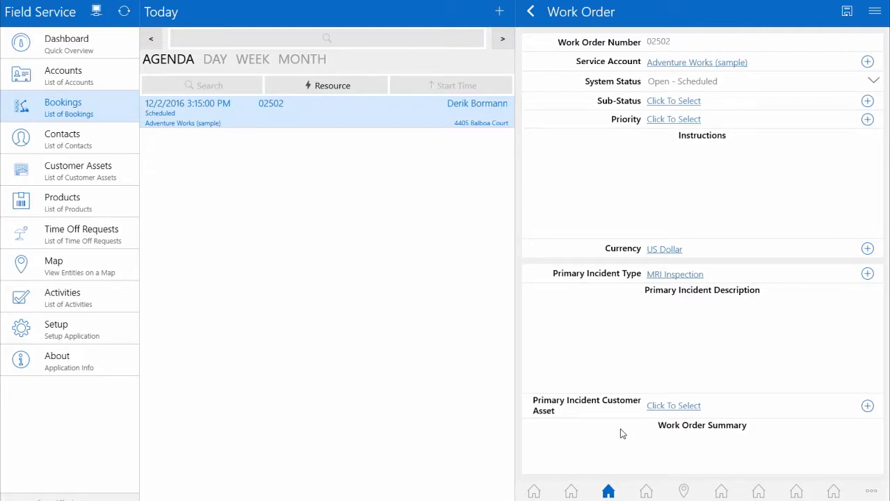
left_click(651, 494)
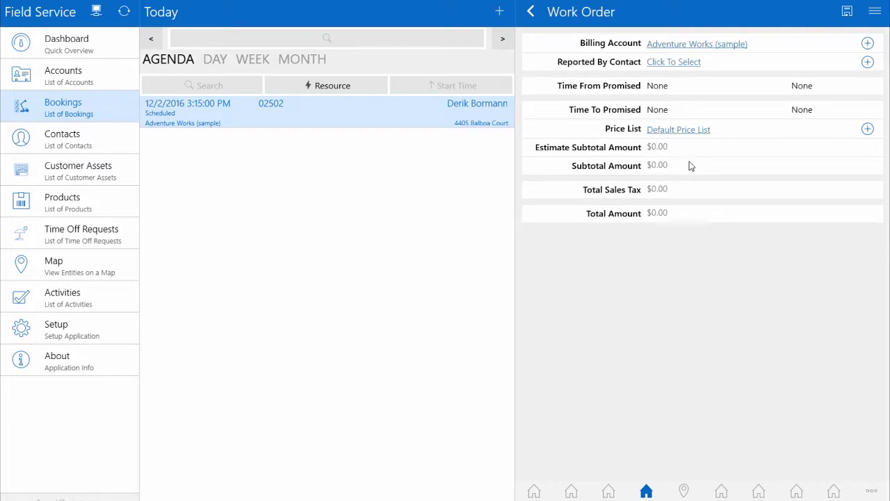
left_click(722, 493)
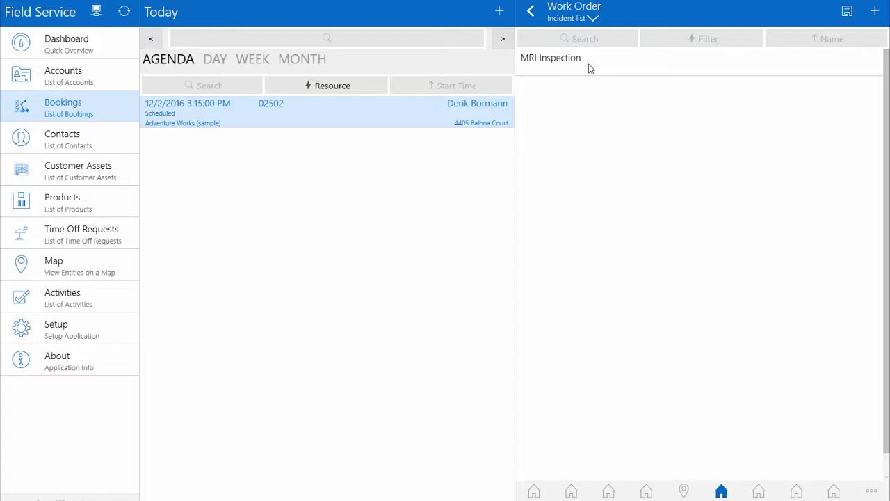
Step: Set the Measure Energy Usage service task of the work order to 100 % complete and save it
left_click(758, 492)
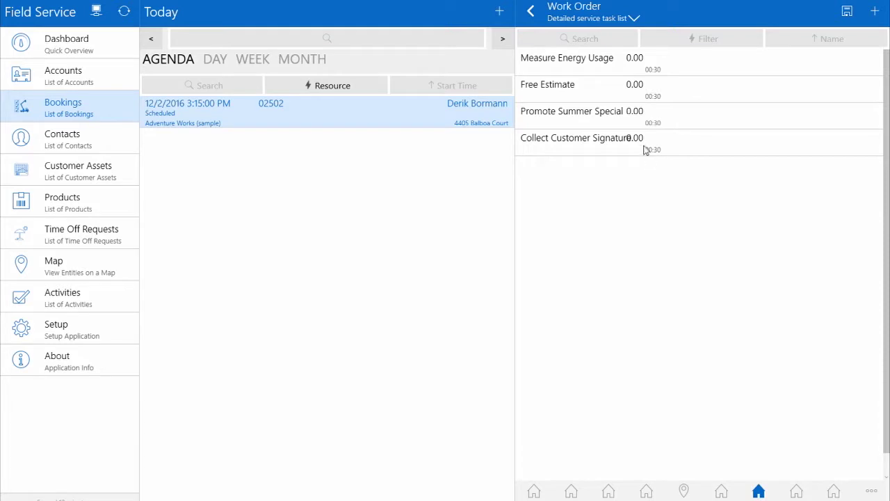
left_click(595, 64)
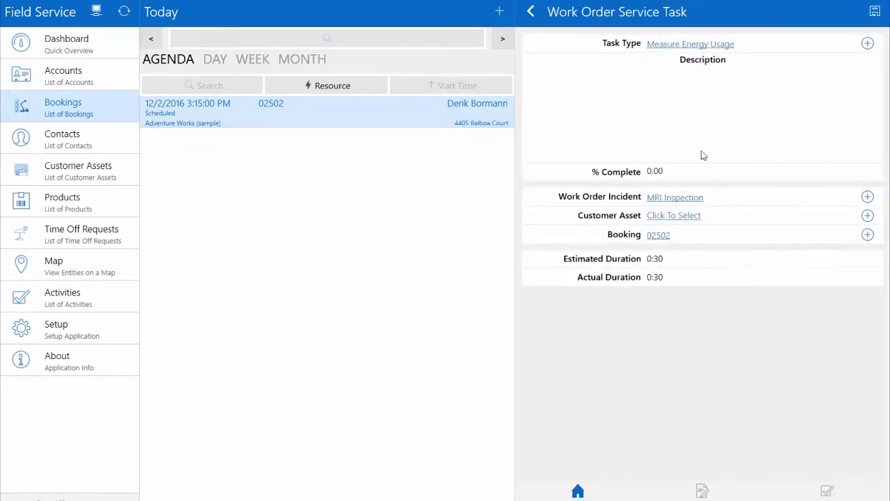
left_click(677, 167)
type("100")
left_click(876, 14)
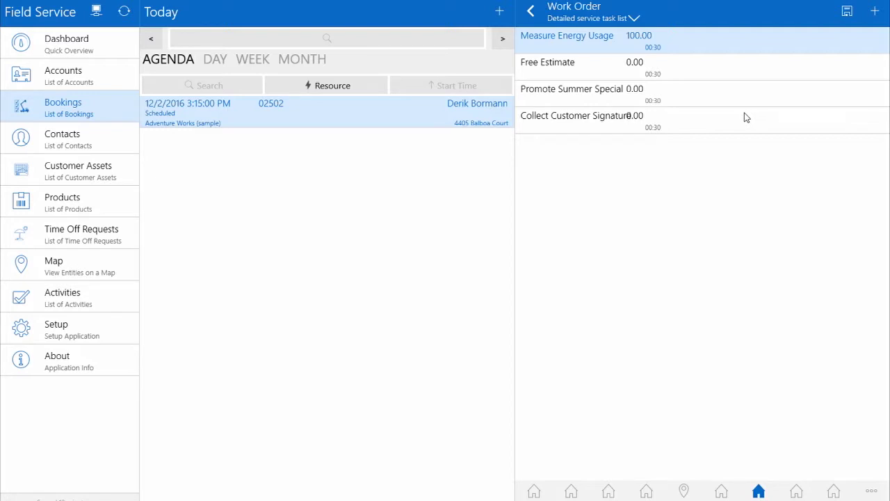
Step: Change the booking's status to Traveling and save the booking
left_click(534, 492)
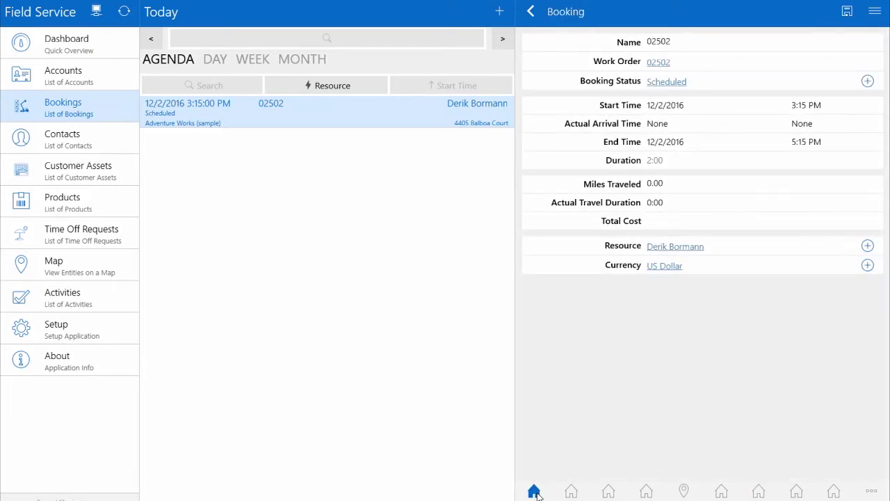
left_click(867, 82)
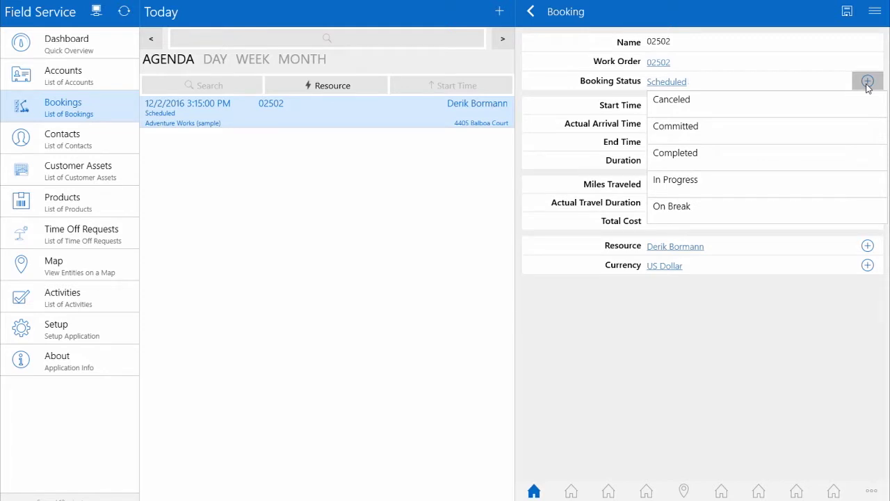
scroll(768, 139, "down", 2)
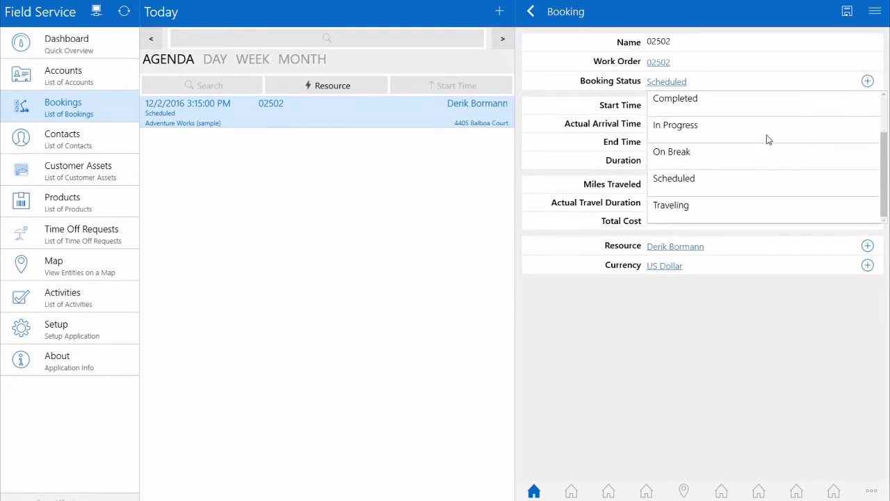
left_click(688, 210)
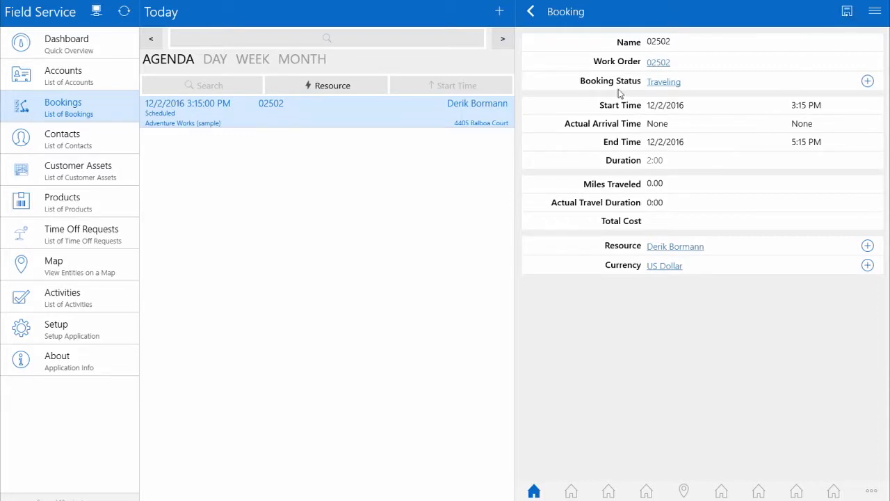
left_click(846, 12)
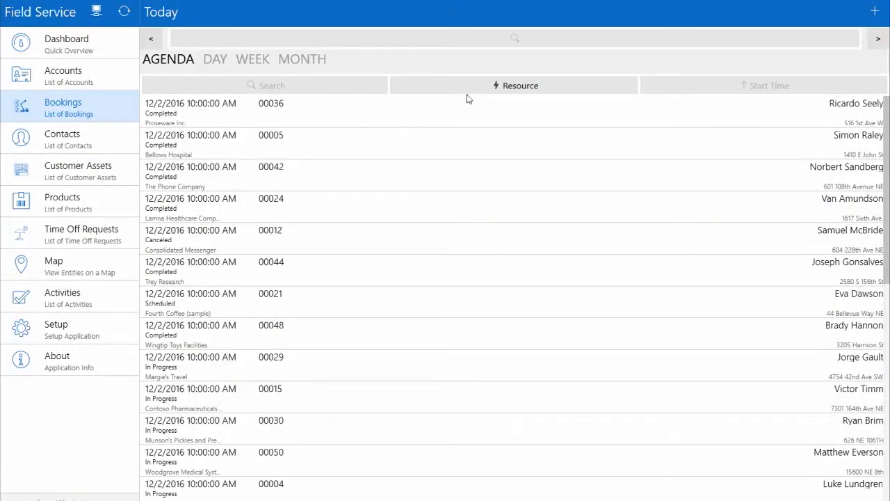
Step: Search today's bookings by the technician's first name and reopen the Adventure Works (sample) booking
left_click(345, 84)
type("Derik")
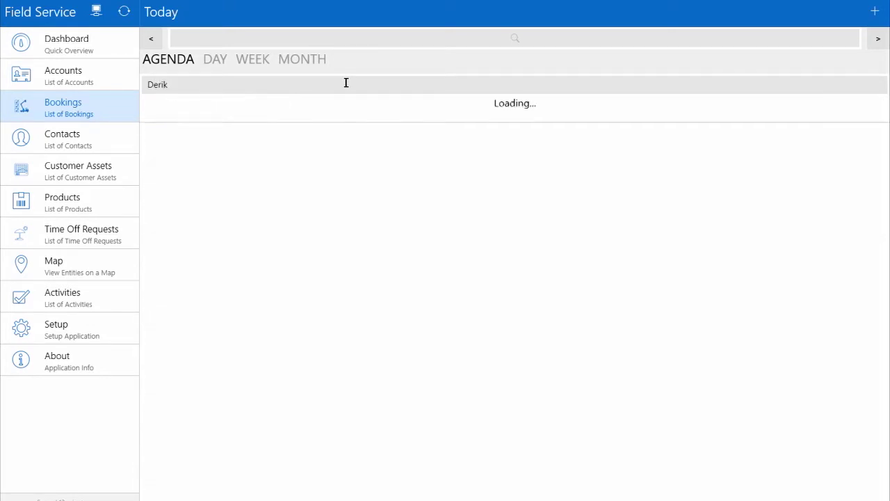
left_click(402, 126)
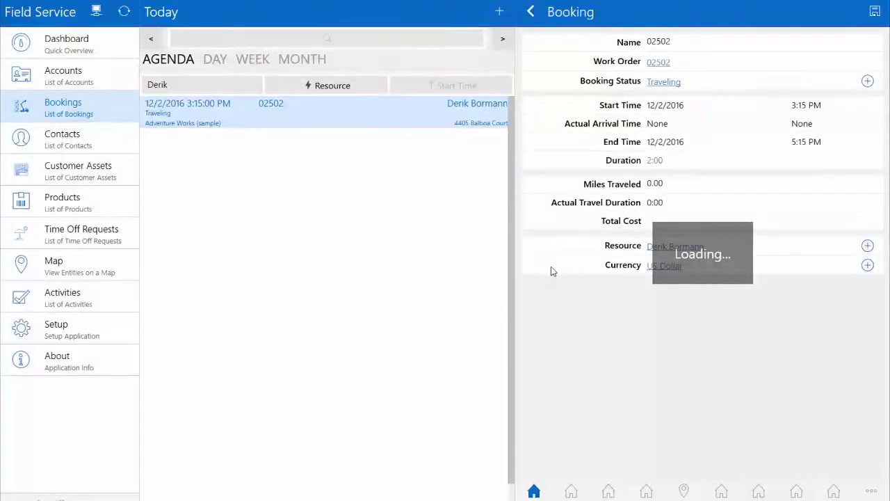
Step: Draw a freehand signature for the booking's work order and save it
left_click(872, 495)
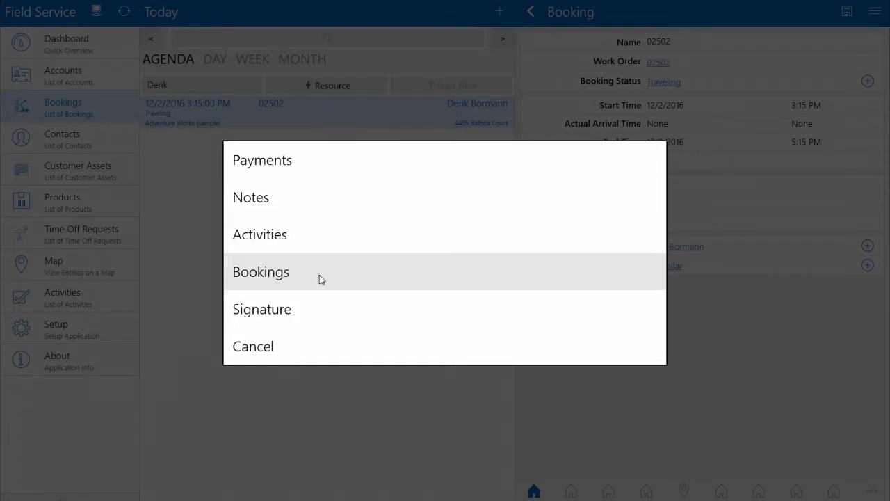
left_click(324, 311)
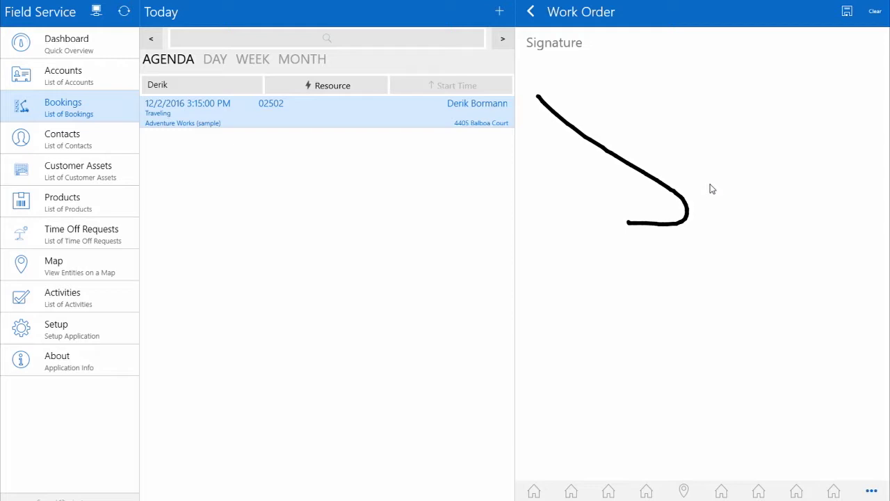
left_click(847, 11)
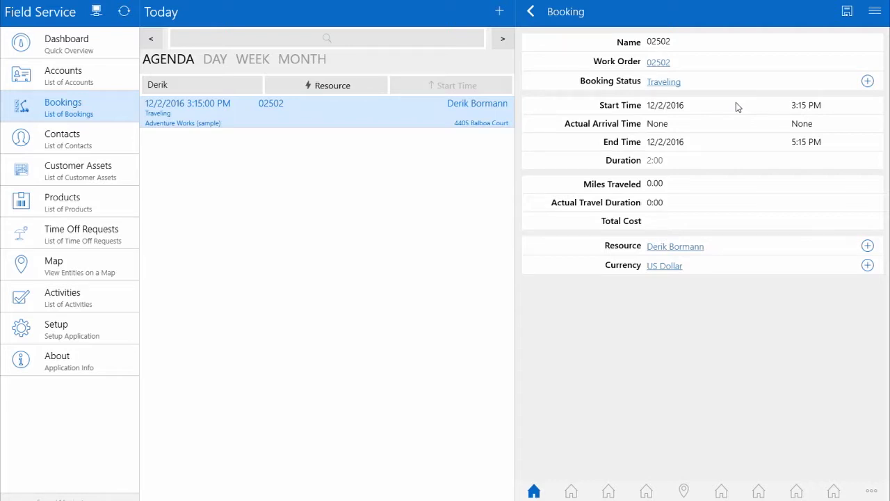
Step: Create a follow-up from the booking's work order
left_click(608, 492)
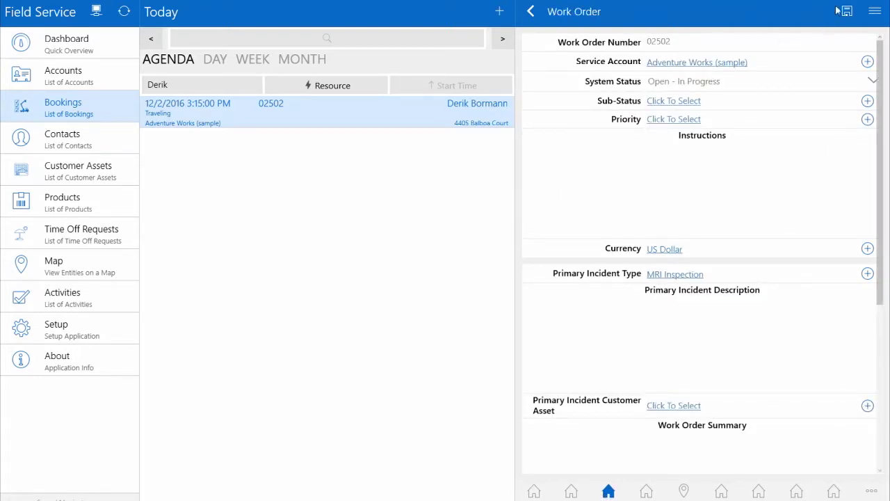
left_click(876, 13)
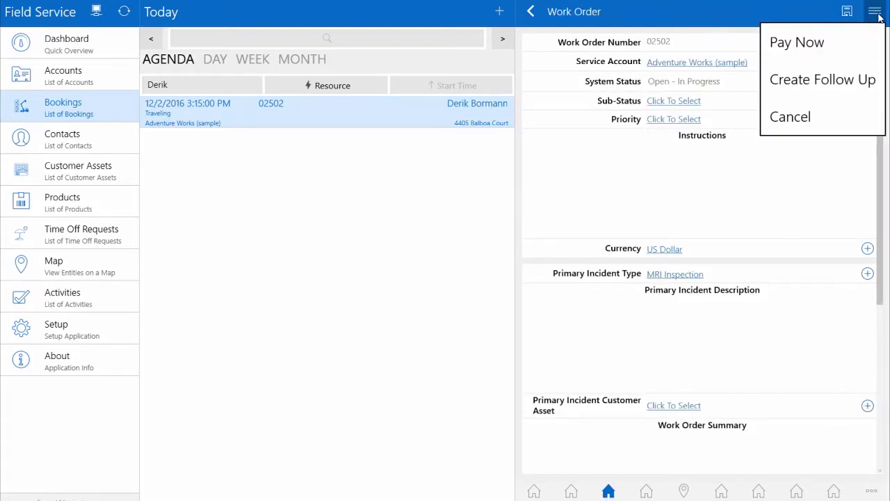
left_click(829, 82)
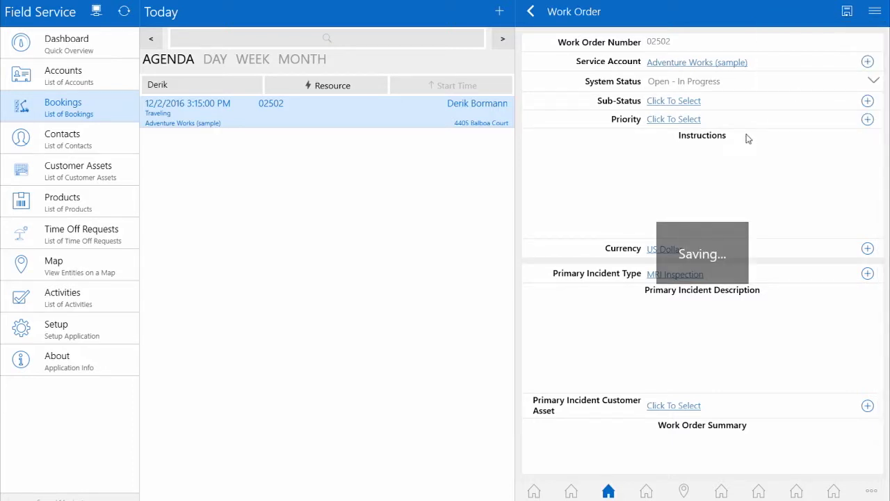